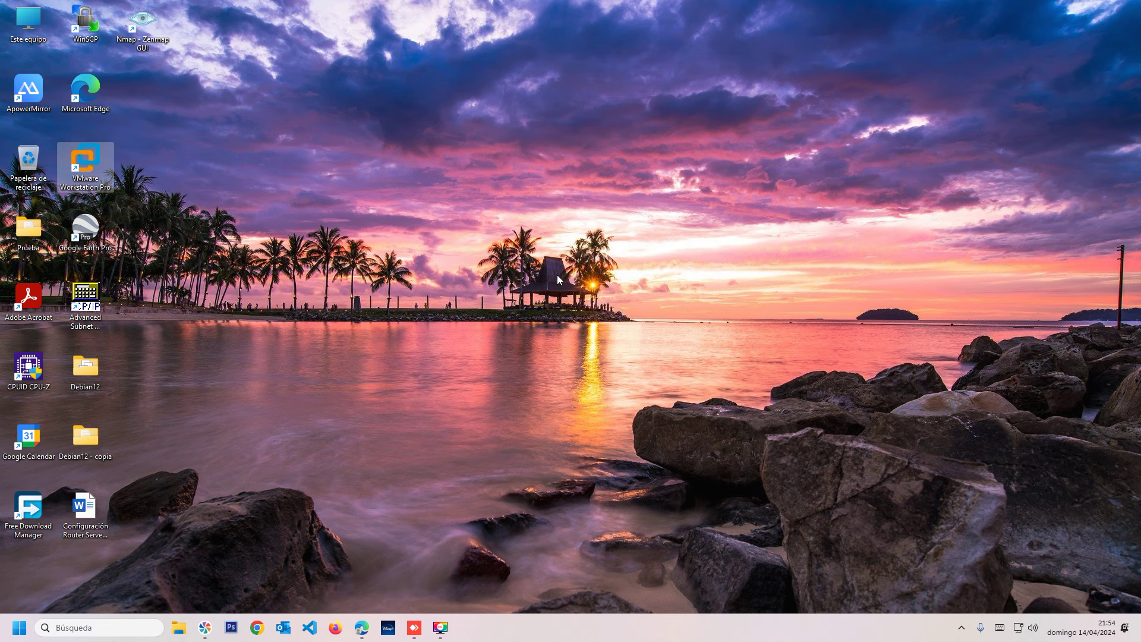
Open Chrome and go to the mikrotik.com website.
{"action": "left_click", "coordinate": [535, 204]}
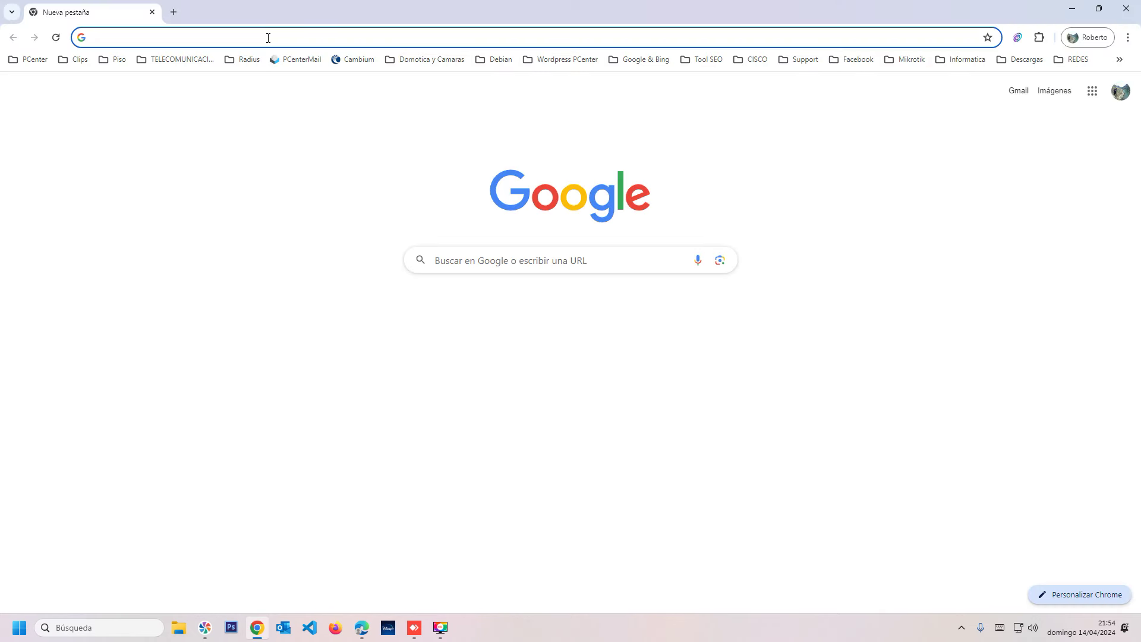
{"action": "type", "text": "mikrotik.com"}
{"action": "key", "text": "Return"}
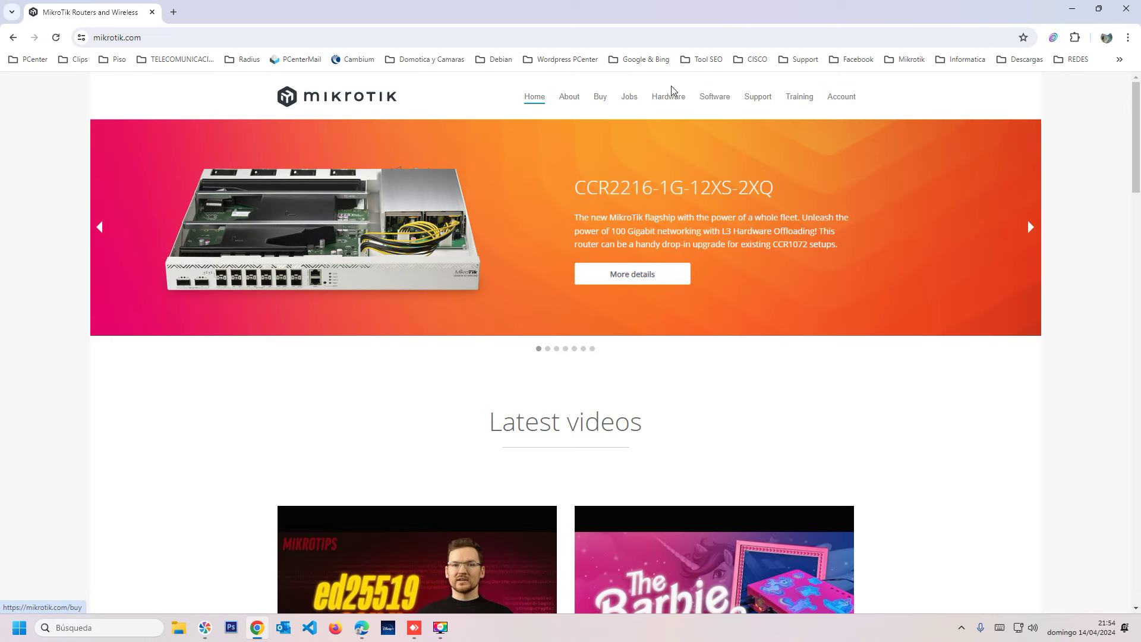
Open the Software downloads page and scroll through its product sections.
{"action": "left_click", "coordinate": [703, 100]}
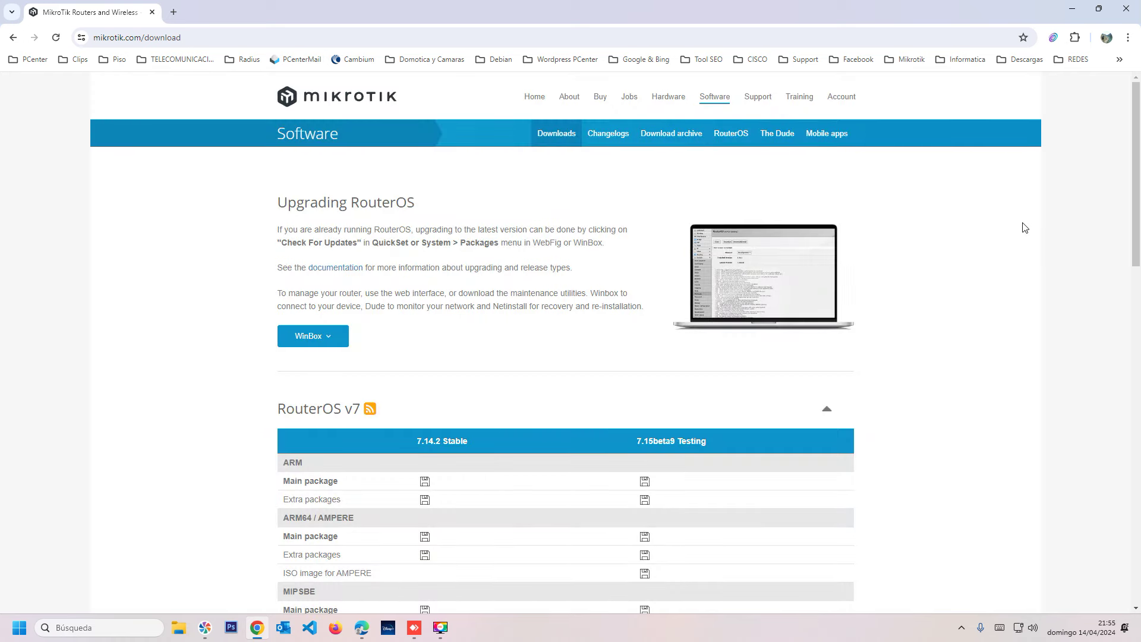
{"action": "scroll", "coordinate": [1139, 155], "scroll_direction": "down", "scroll_amount": 3}
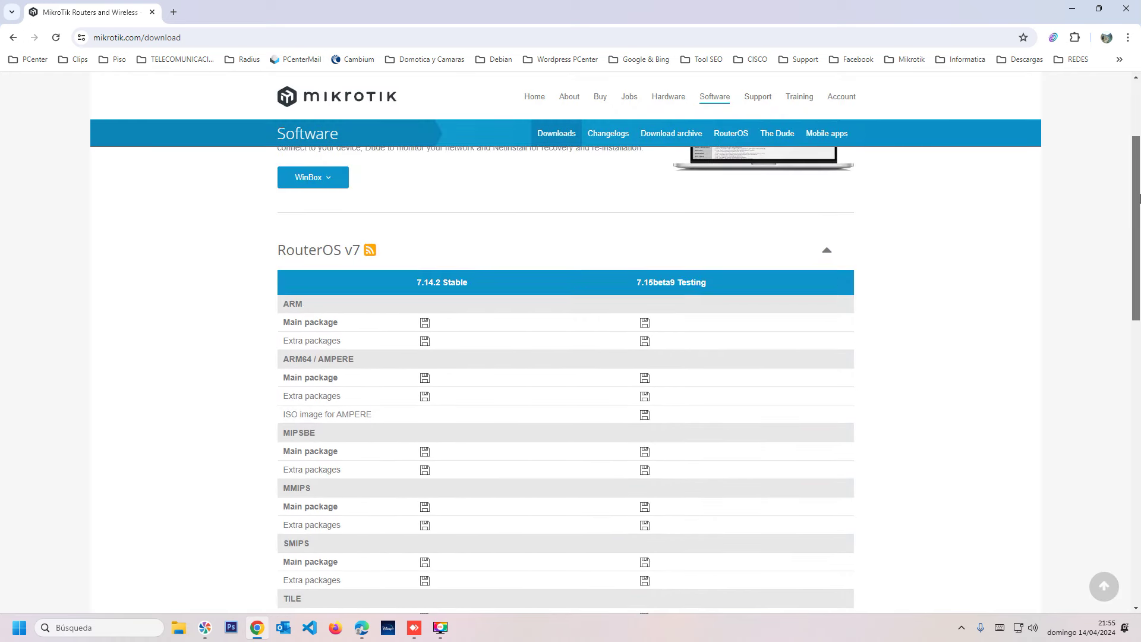
{"action": "scroll", "coordinate": [1139, 156], "scroll_direction": "up", "scroll_amount": 2}
{"action": "left_click_drag", "start_coordinate": [1139, 156], "coordinate": [1139, 292]}
{"action": "scroll", "coordinate": [1081, 362], "scroll_direction": "down", "scroll_amount": 5}
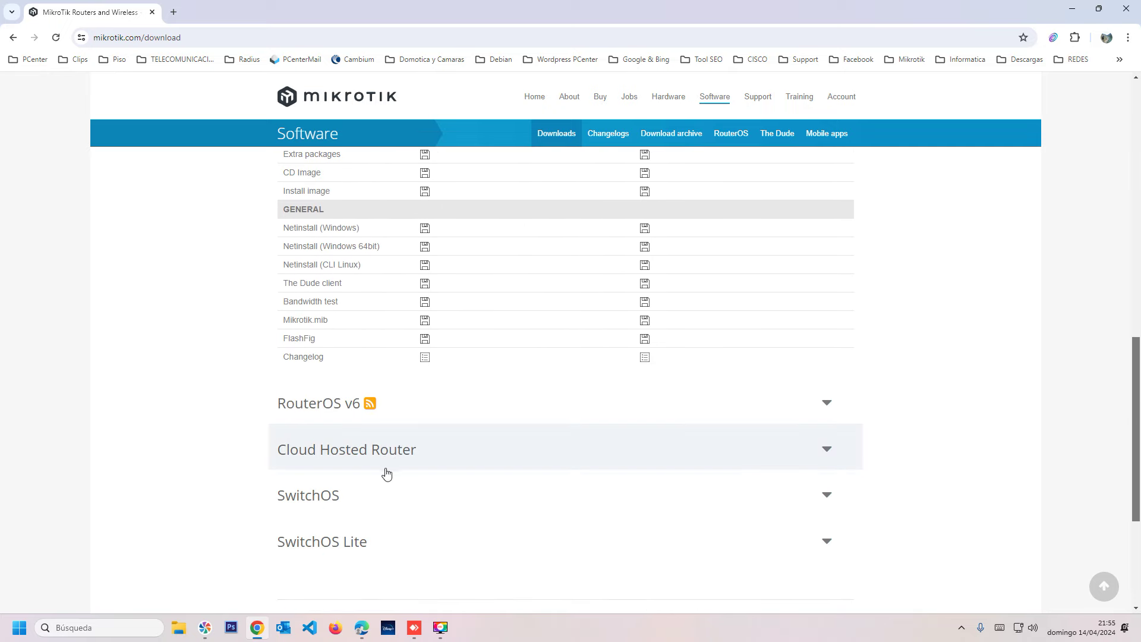
Expand the Cloud Hosted Router table and scroll to its image rows, 6.49.13 through 7.15beta9.
{"action": "left_click", "coordinate": [826, 451]}
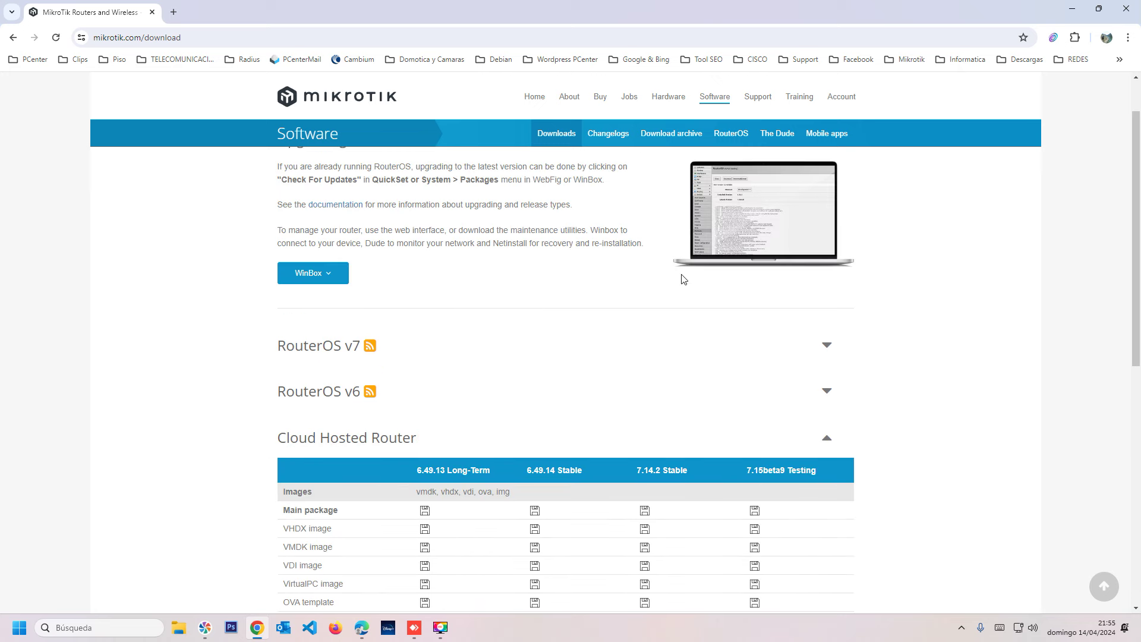
{"action": "scroll", "coordinate": [1096, 364], "scroll_direction": "down", "scroll_amount": 1}
{"action": "scroll", "coordinate": [1096, 363], "scroll_direction": "down", "scroll_amount": 2}
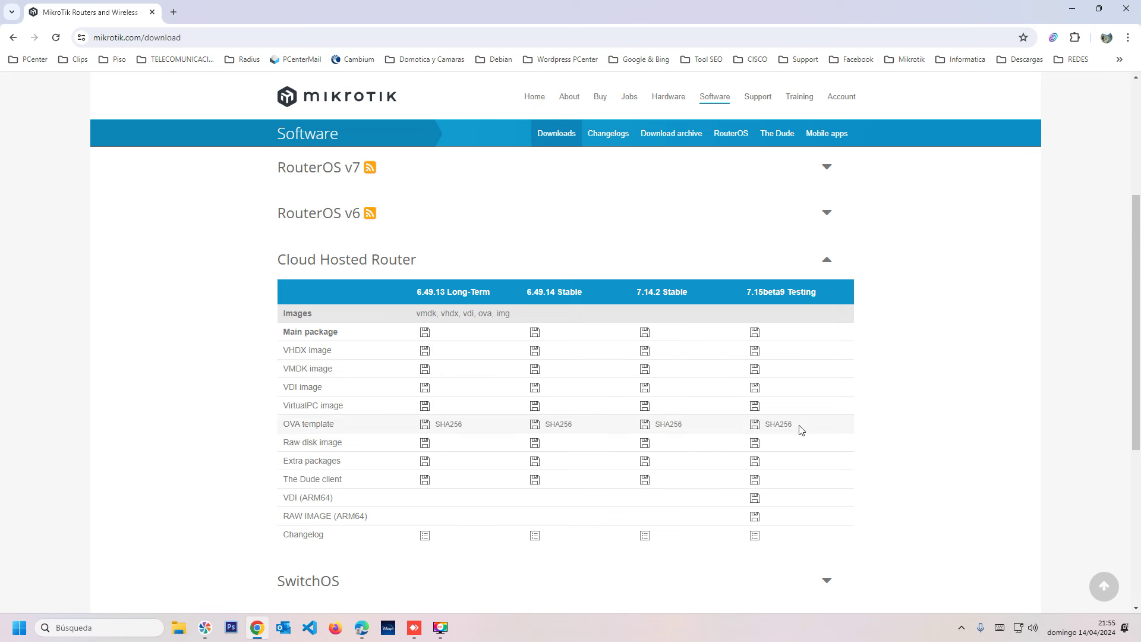
{"action": "mouse_move", "coordinate": [777, 408]}
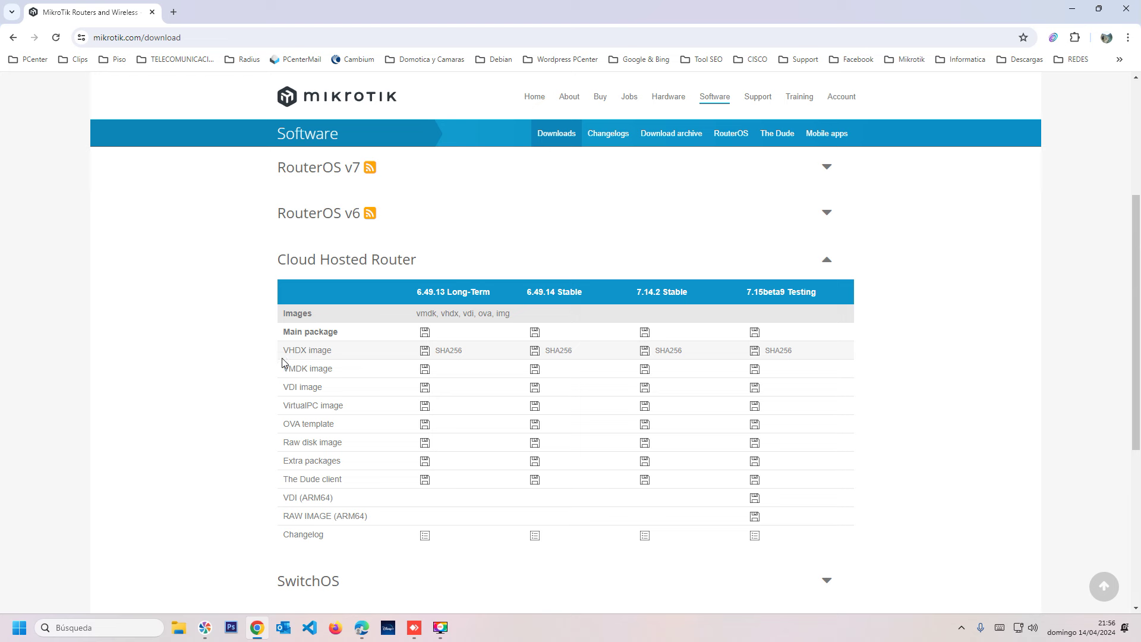
{"action": "left_click_drag", "start_coordinate": [281, 424], "coordinate": [342, 431]}
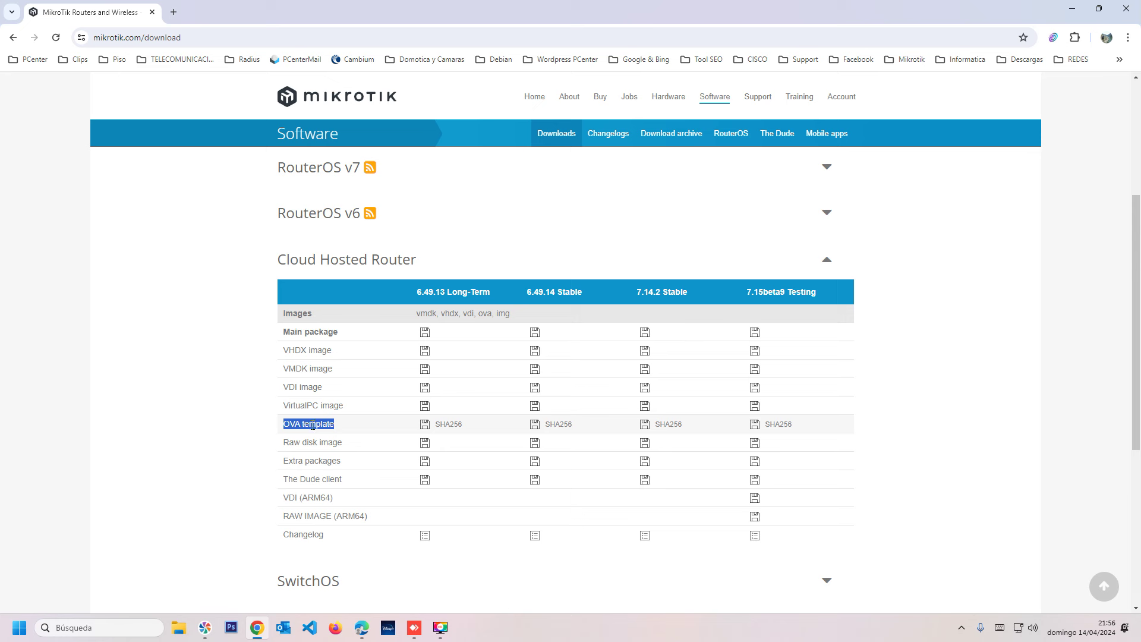
{"action": "left_click", "coordinate": [316, 421]}
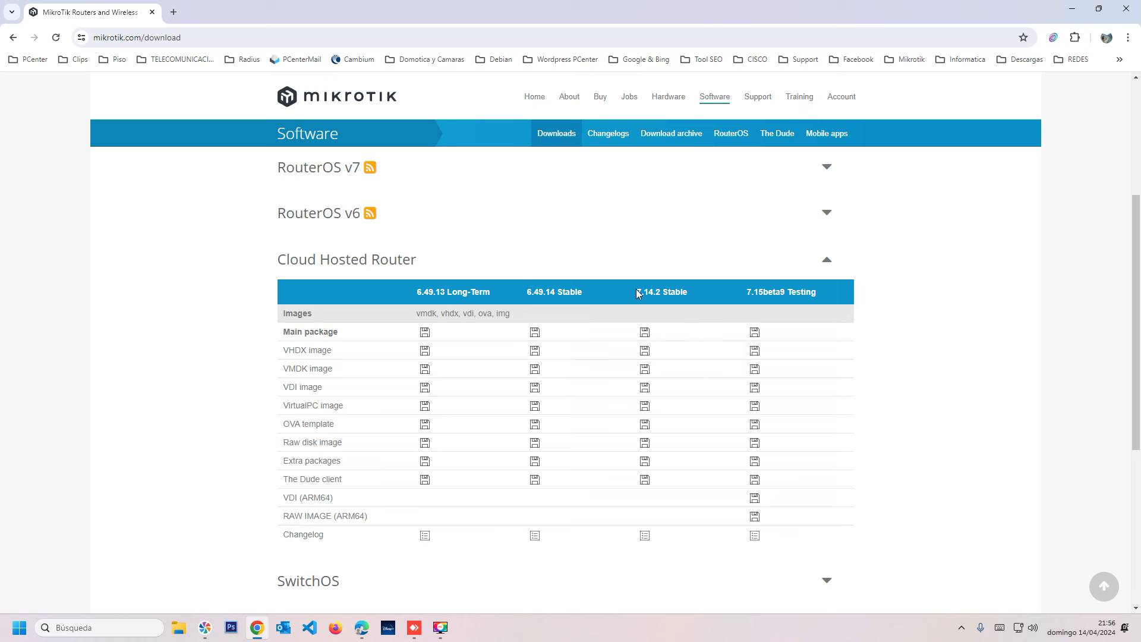
{"action": "left_click_drag", "start_coordinate": [452, 291], "coordinate": [476, 293]}
{"action": "left_click", "coordinate": [460, 290]}
{"action": "mouse_move", "coordinate": [448, 291]}
{"action": "left_mouse_down"}
{"action": "mouse_move", "coordinate": [469, 292]}
{"action": "mouse_move", "coordinate": [453, 292]}
{"action": "left_mouse_up"}
{"action": "left_click_drag", "start_coordinate": [559, 290], "coordinate": [593, 290]}
{"action": "left_click_drag", "start_coordinate": [670, 290], "coordinate": [677, 291]}
{"action": "left_click", "coordinate": [665, 291]}
{"action": "left_click_drag", "start_coordinate": [683, 287], "coordinate": [704, 296]}
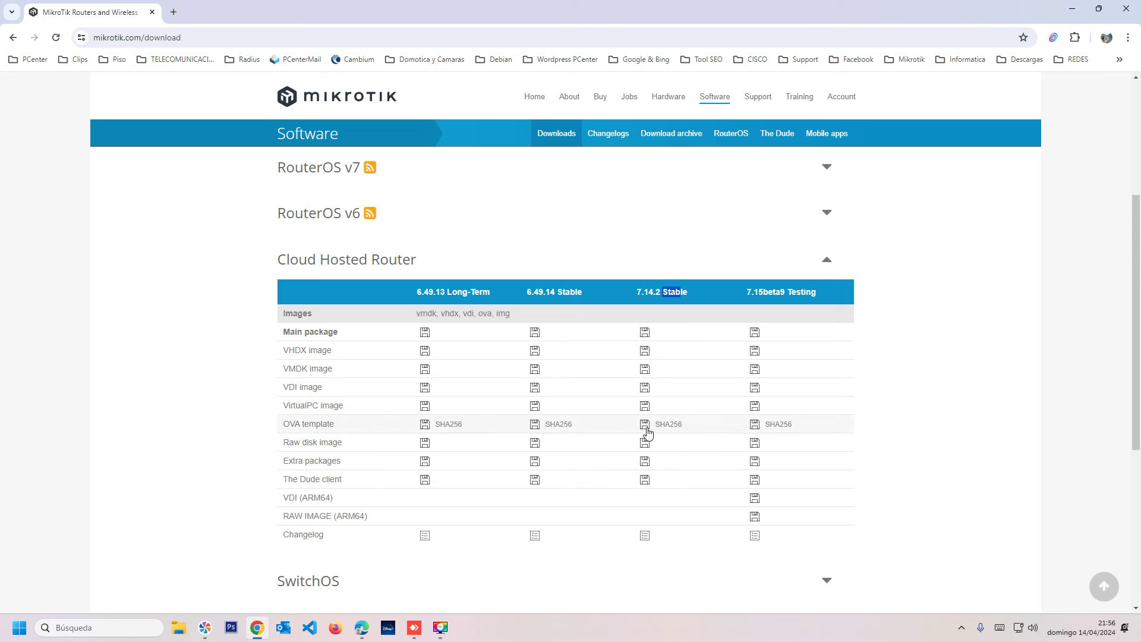
{"action": "mouse_move", "coordinate": [669, 427]}
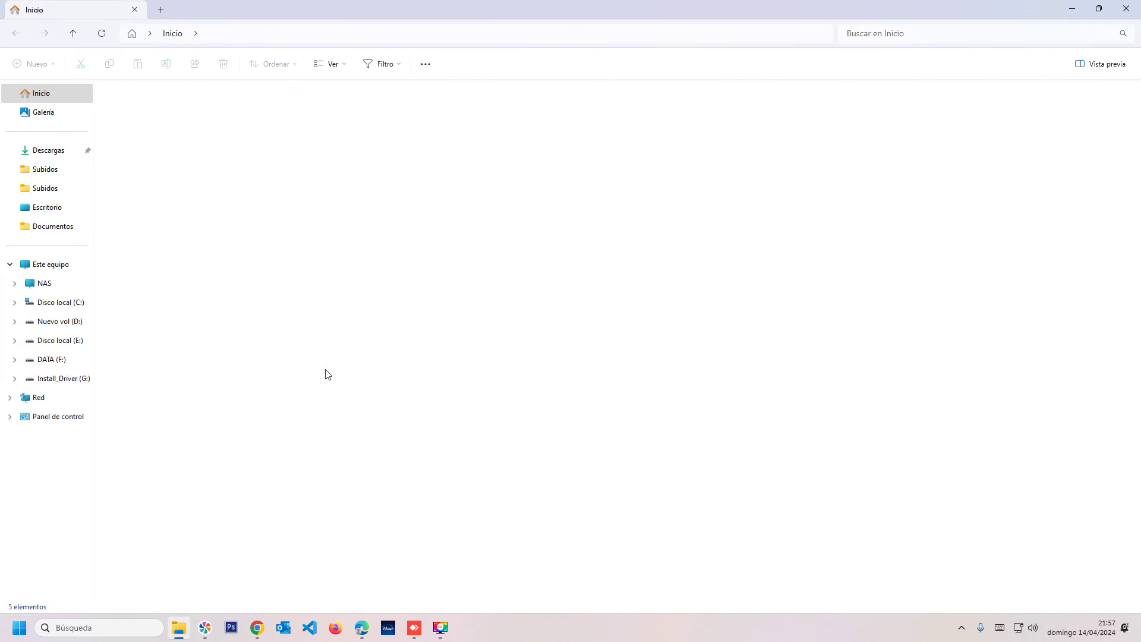
Locate chr-7.14.2.ova in G:\Sistemas Operativos ISO, then minimize Explorer and Chrome.
{"action": "left_click", "coordinate": [52, 360]}
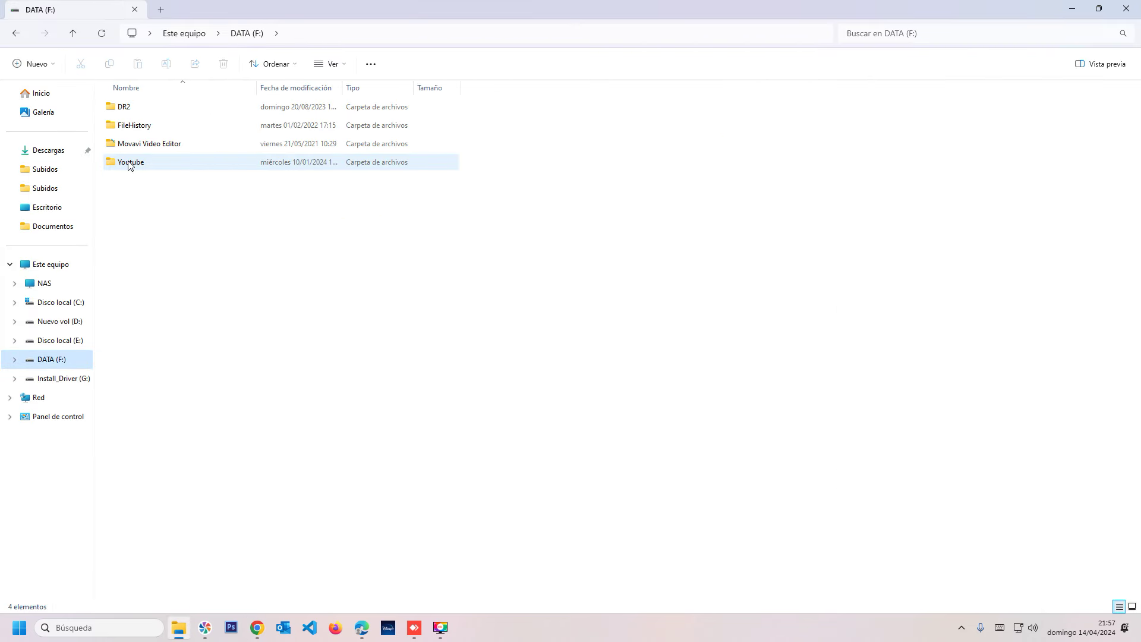
{"action": "left_click", "coordinate": [61, 378]}
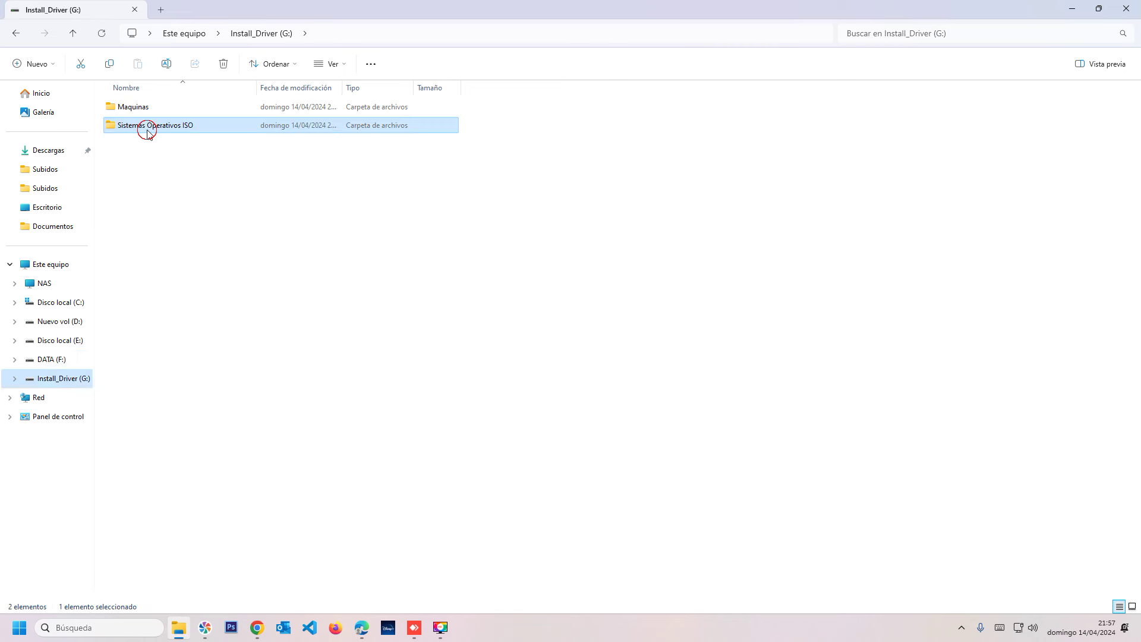
{"action": "double_click", "coordinate": [145, 126]}
{"action": "left_click", "coordinate": [136, 238]}
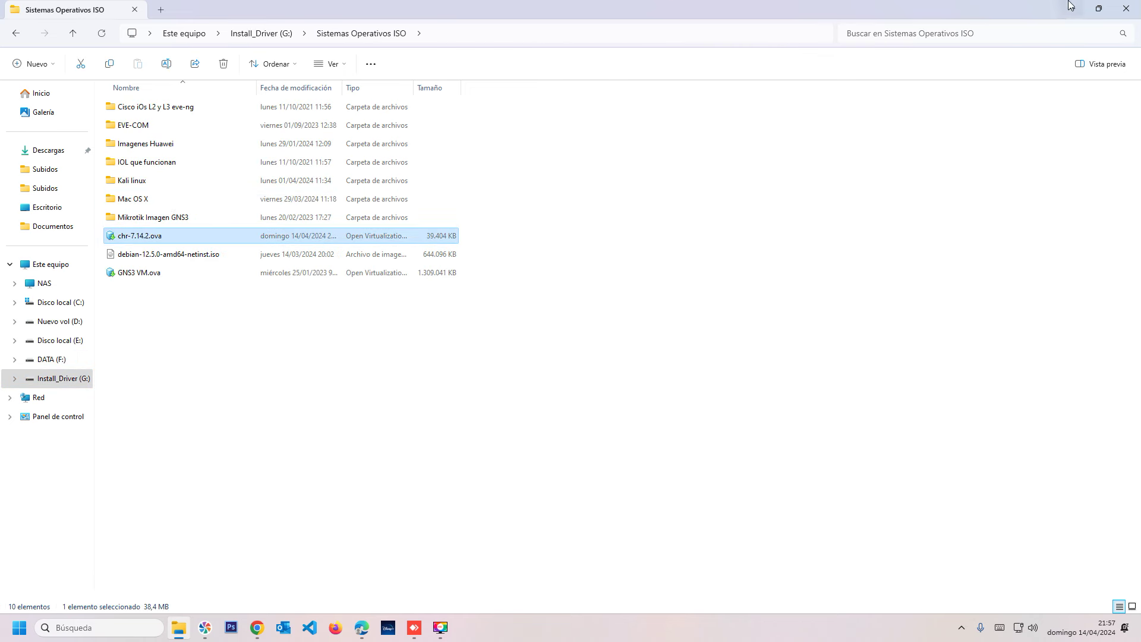
{"action": "left_click", "coordinate": [1072, 7]}
{"action": "left_click", "coordinate": [1071, 7]}
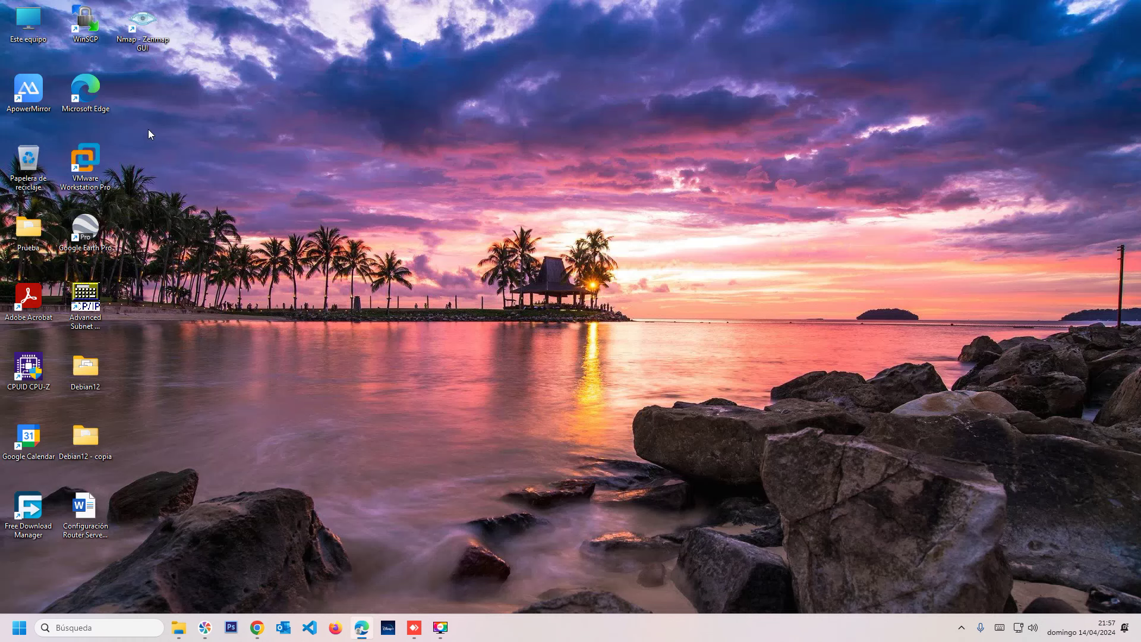
Launch VMware Workstation and close the Debian12, macOS 13 and kali-linux tabs.
{"action": "left_click", "coordinate": [83, 152]}
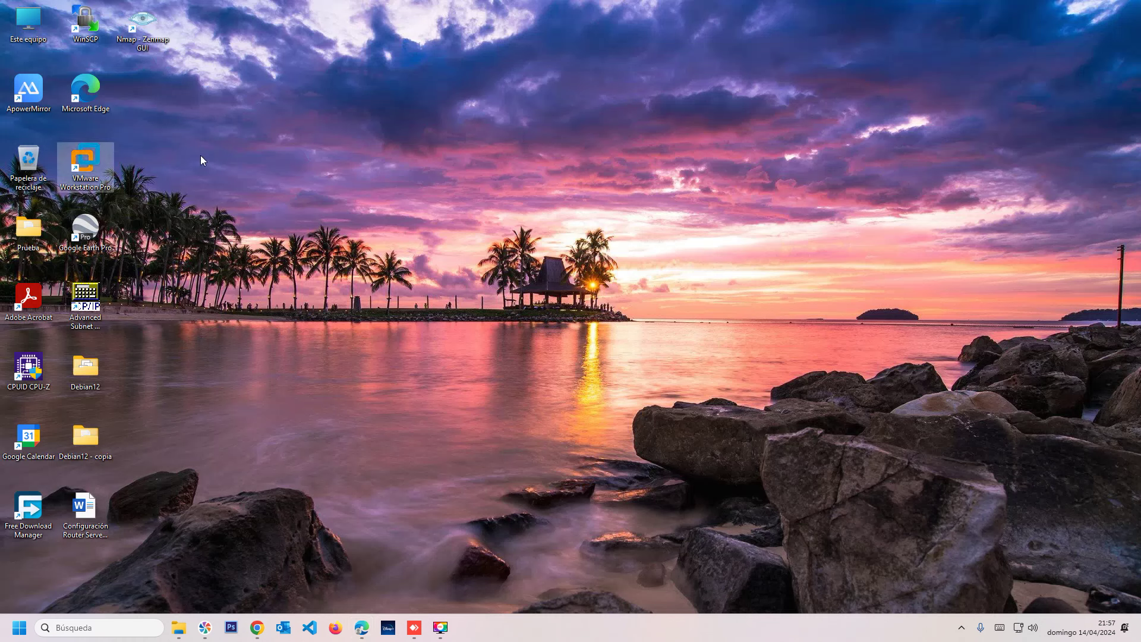
{"action": "key", "text": "Return"}
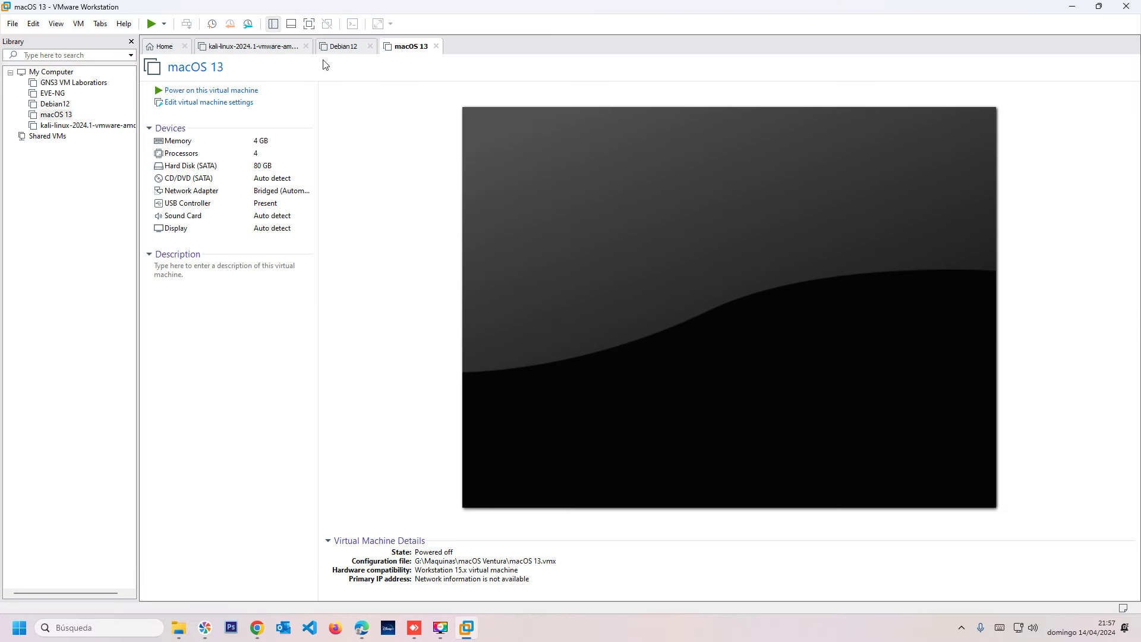
{"action": "left_click", "coordinate": [369, 46]}
{"action": "left_click", "coordinate": [370, 46]}
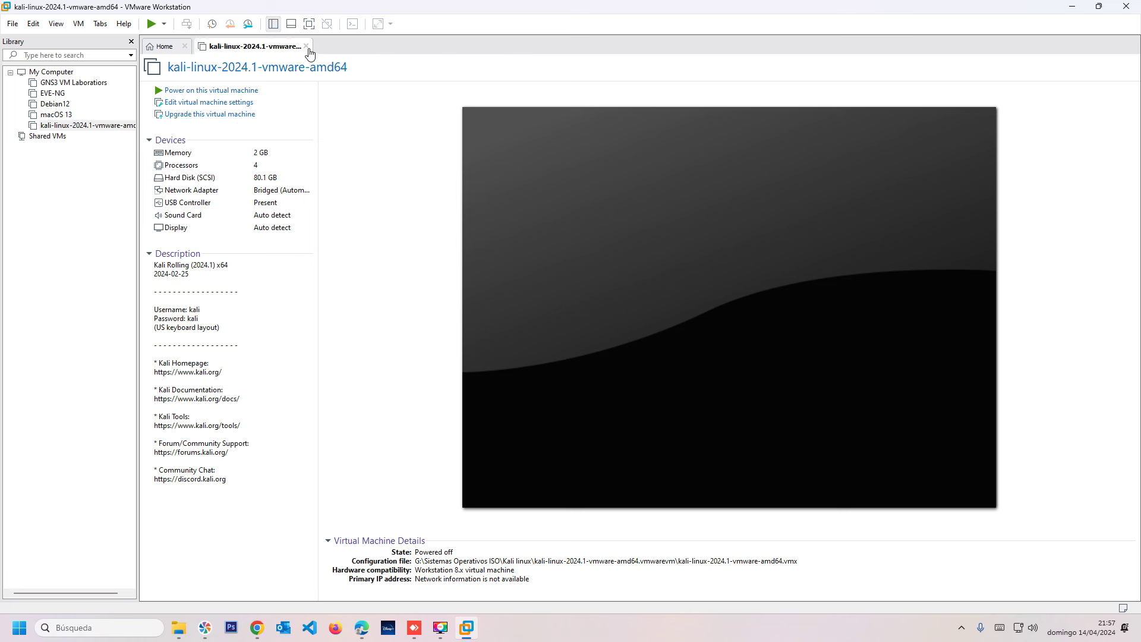
{"action": "left_click", "coordinate": [306, 47]}
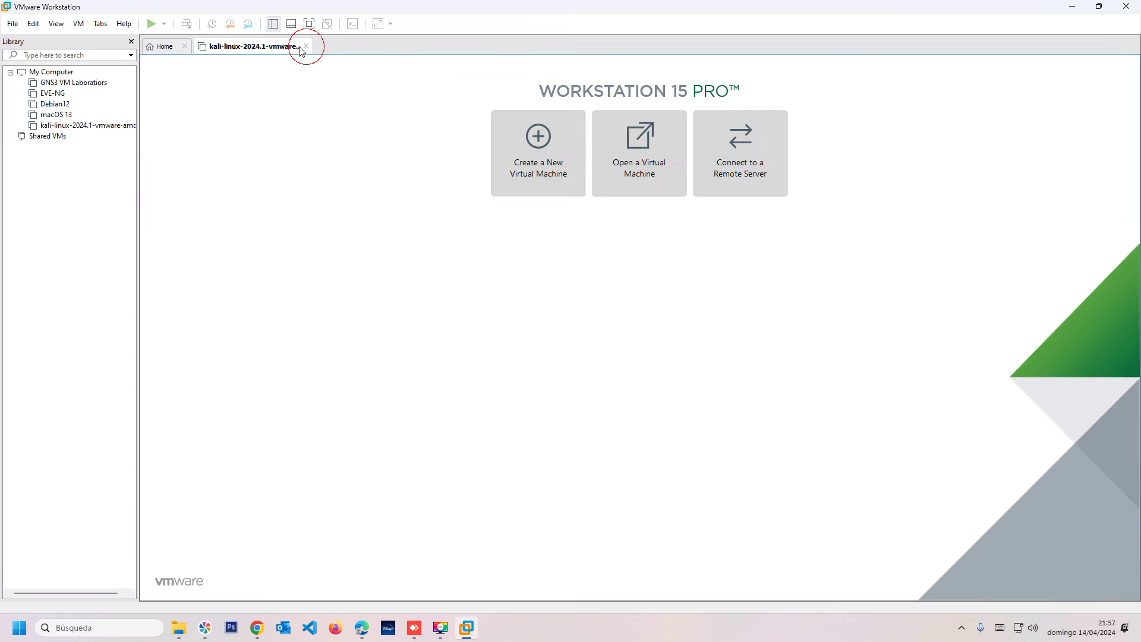
Import chr-7.14.2.ova from G:\Sistemas Operativos ISO, naming it 'chr-7.14.2 Mikrotik The Dude'.
{"action": "left_click", "coordinate": [653, 146]}
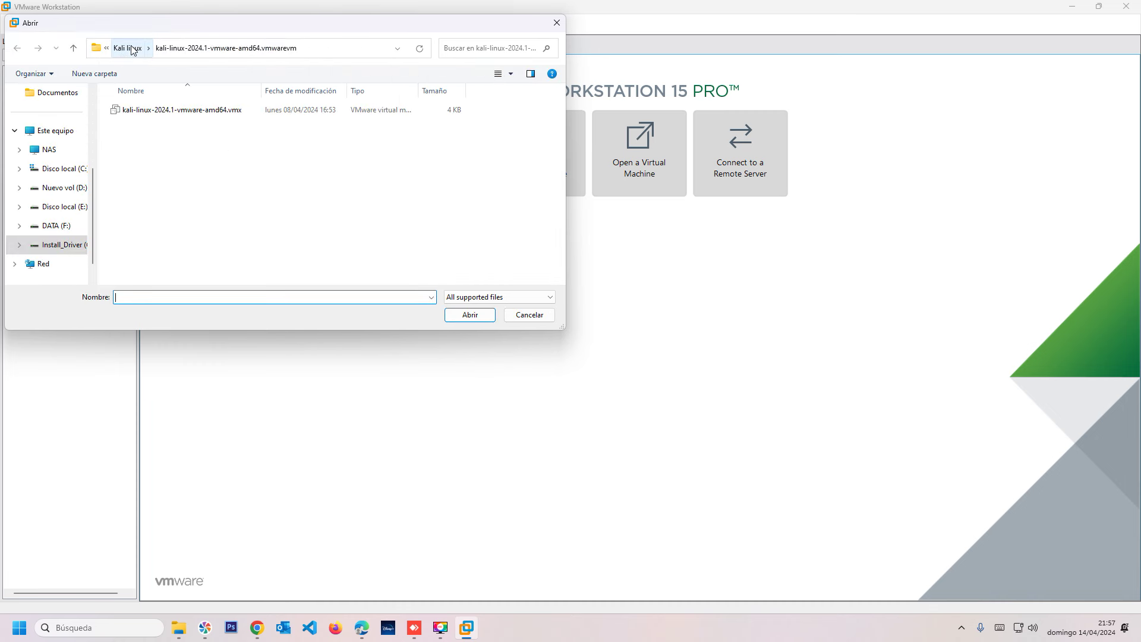
{"action": "left_click", "coordinate": [70, 246]}
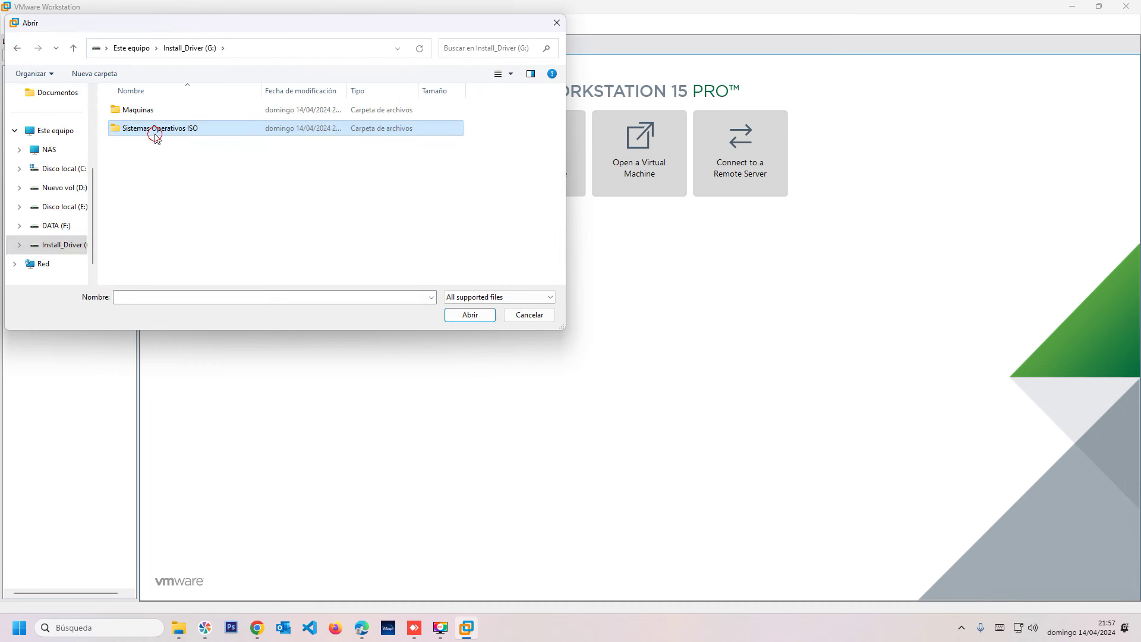
{"action": "double_click", "coordinate": [153, 133]}
{"action": "double_click", "coordinate": [144, 239]}
{"action": "type", "text": "Mikrotik R"}
{"action": "type", "text": "he Dude"}
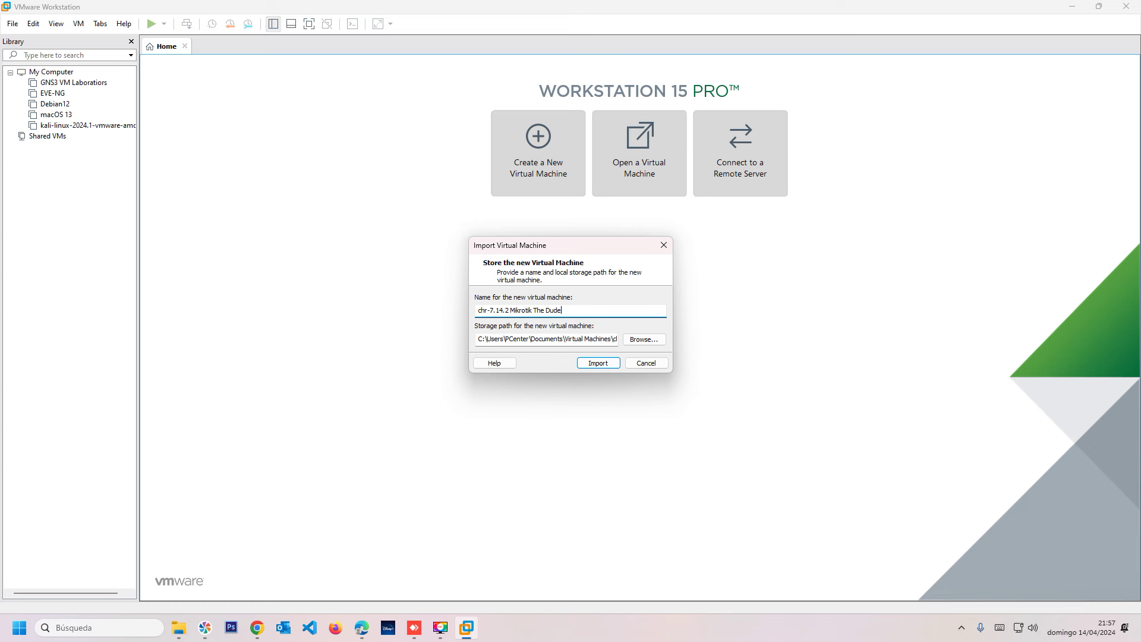
Browse for a storage location and navigate to the Maquinas folder on Install_Driver (G:).
{"action": "left_click", "coordinate": [639, 339]}
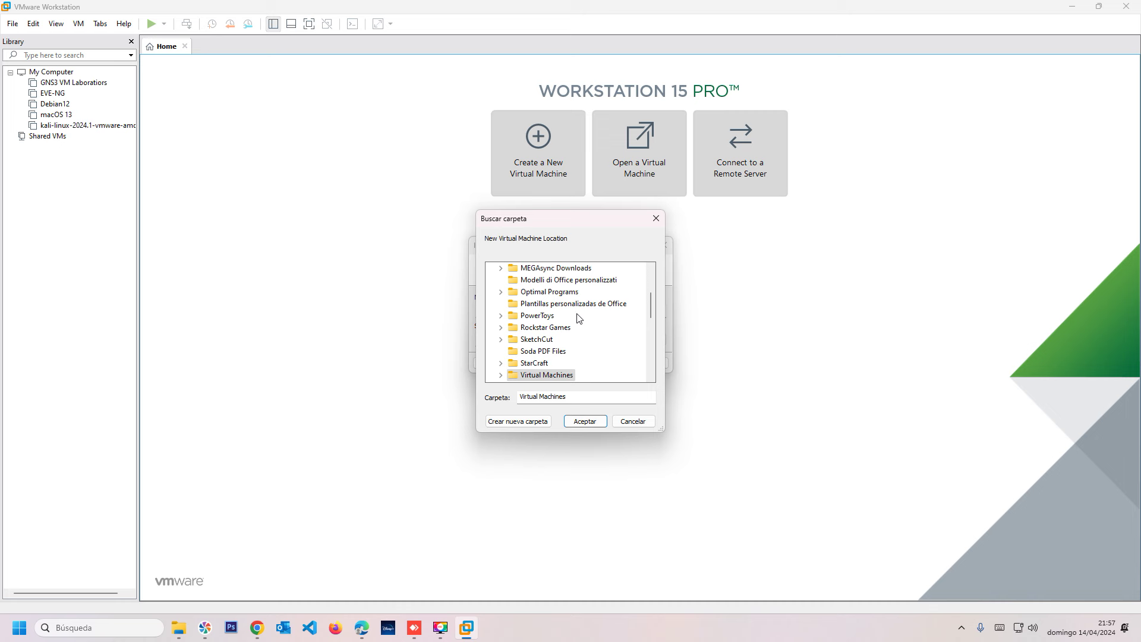
{"action": "left_click_drag", "start_coordinate": [651, 306], "coordinate": [647, 348]}
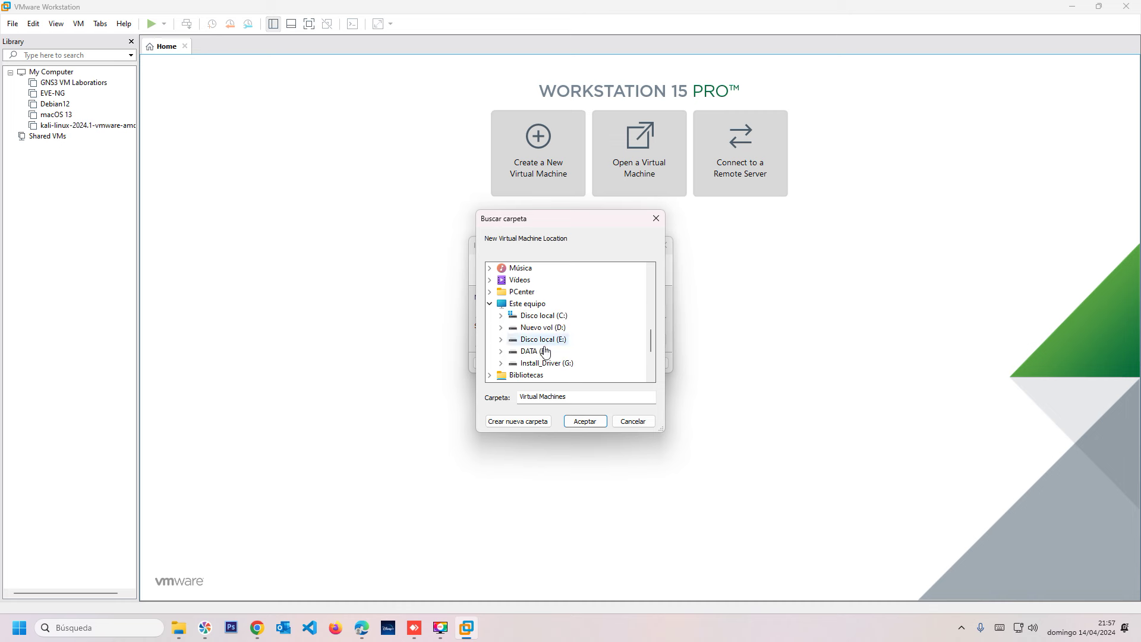
{"action": "double_click", "coordinate": [547, 362]}
{"action": "double_click", "coordinate": [554, 363]}
{"action": "scroll", "coordinate": [580, 344], "scroll_direction": "down", "scroll_amount": 2}
{"action": "scroll", "coordinate": [581, 347], "scroll_direction": "up", "scroll_amount": 1}
Create the folder 'Mikrotik The Dude' under Maquinas and confirm it as the storage path.
{"action": "left_click", "coordinate": [517, 423]}
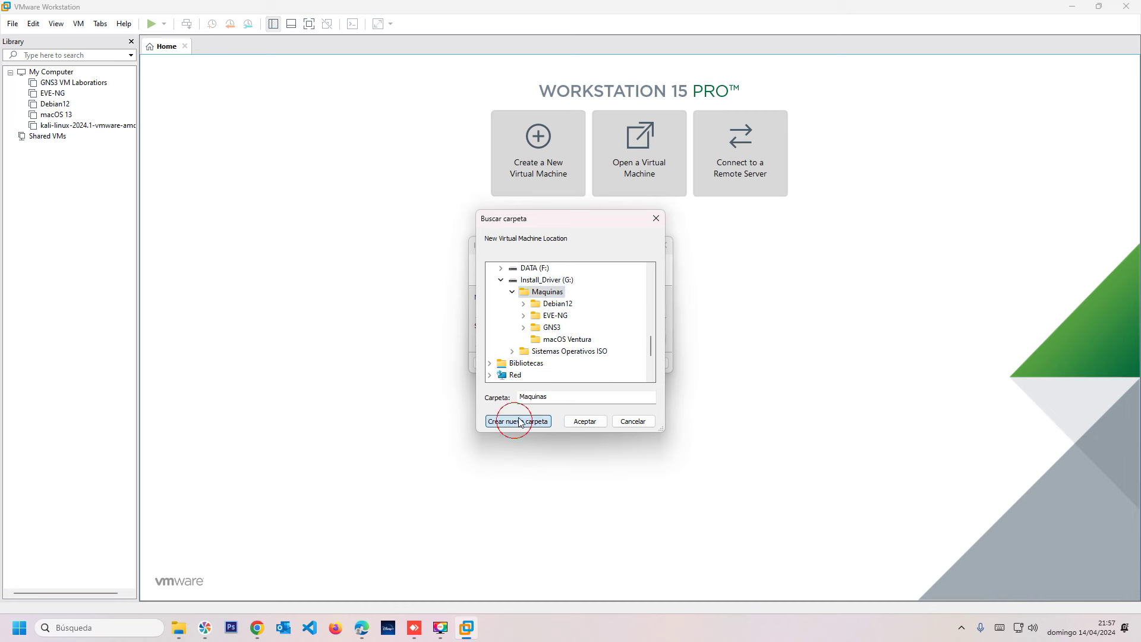
{"action": "type", "text": "Mikroti"}
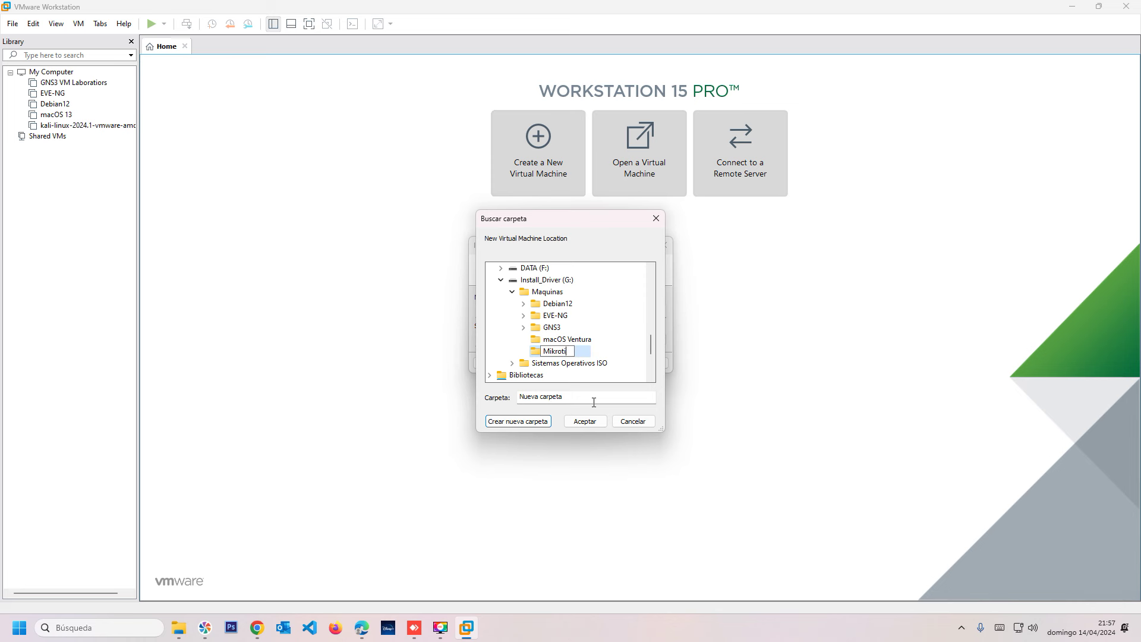
{"action": "key", "text": "BackSpace"}
{"action": "key", "text": "BackSpace"}
{"action": "type", "text": "otik the"}
{"action": "key", "text": "BackSpace"}
{"action": "key", "text": "BackSpace"}
{"action": "key", "text": "BackSpace"}
{"action": "type", "text": "The Dude"}
{"action": "left_click", "coordinate": [584, 421]}
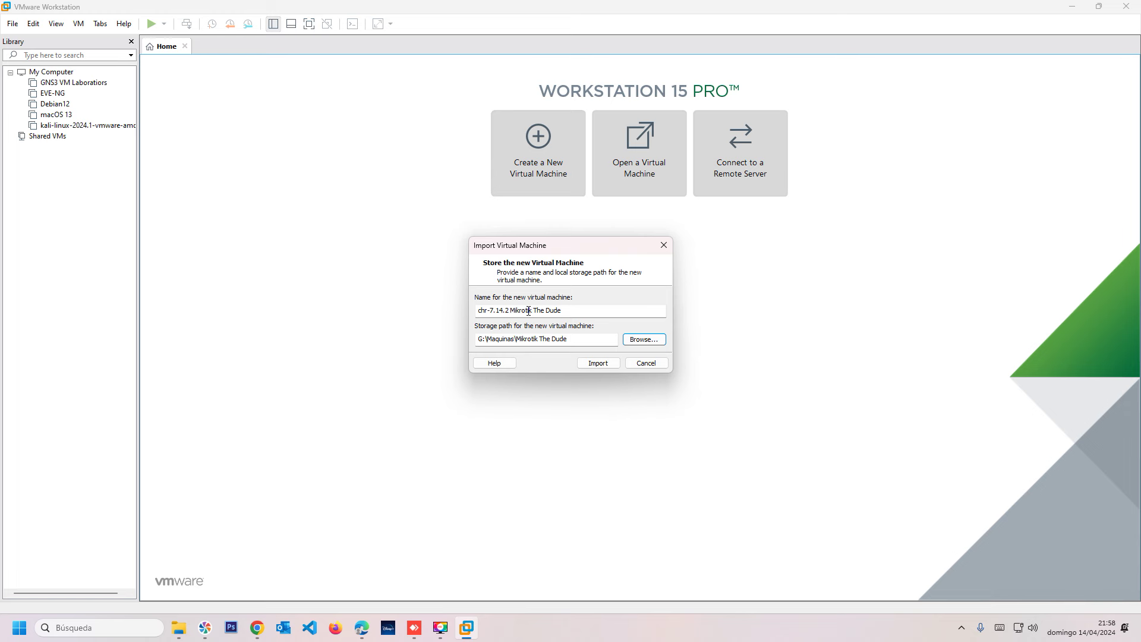
Import the chr-7.14.2 Mikrotik The Dude virtual machine into the library.
{"action": "left_click", "coordinate": [594, 363]}
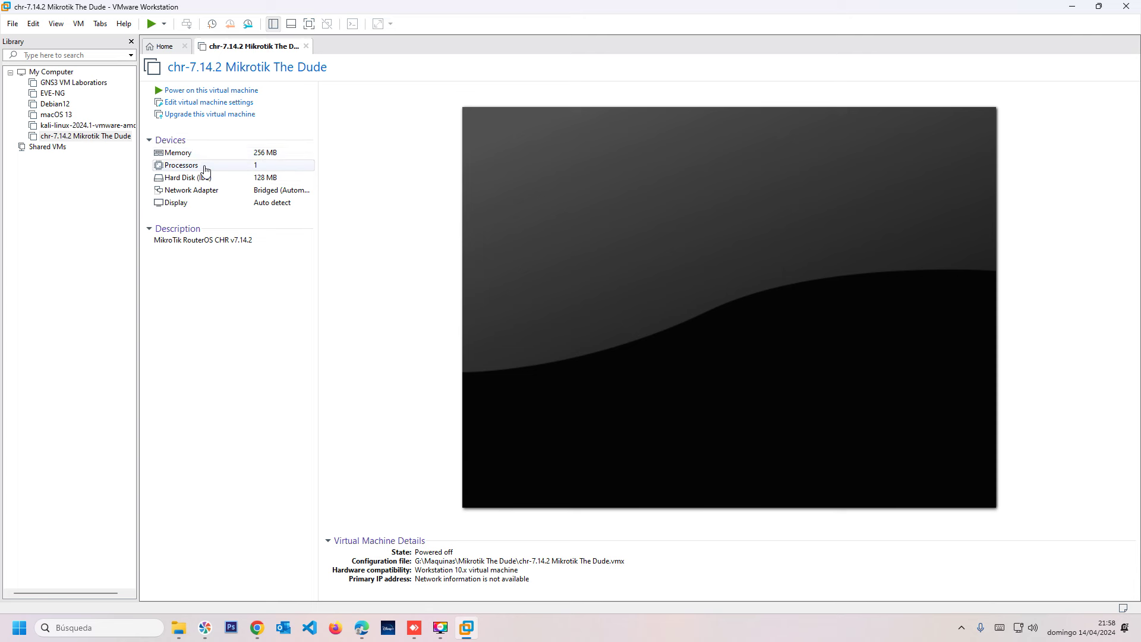
Give the chr-7.14.2 Mikrotik The Dude VM 2 processors.
{"action": "left_click", "coordinate": [189, 102]}
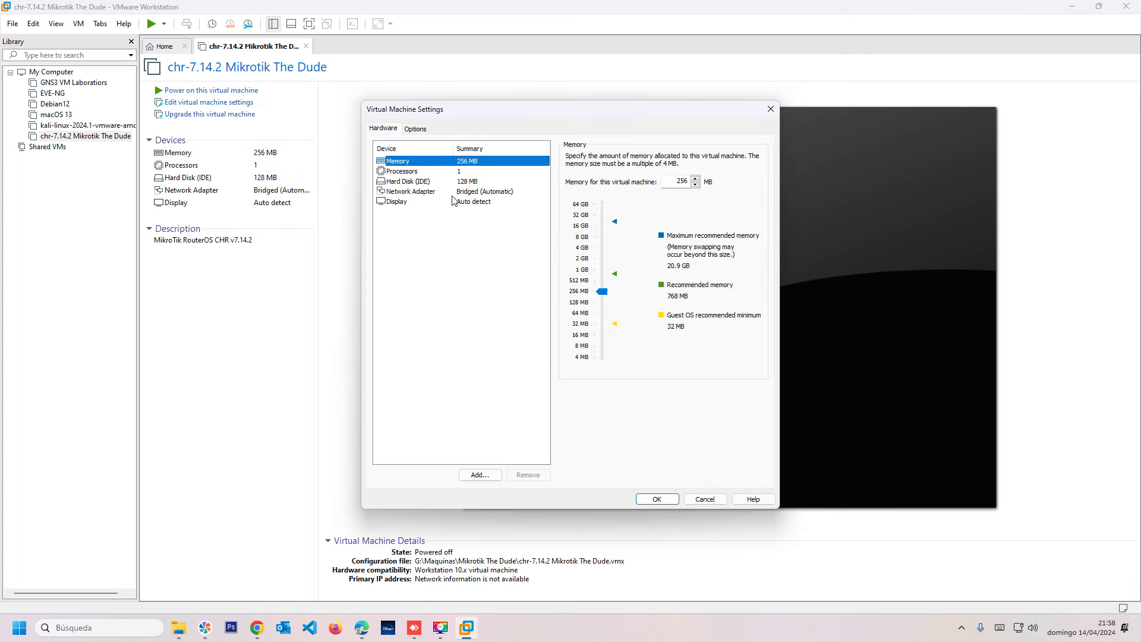
{"action": "left_click", "coordinate": [410, 171]}
{"action": "left_click", "coordinate": [683, 157]}
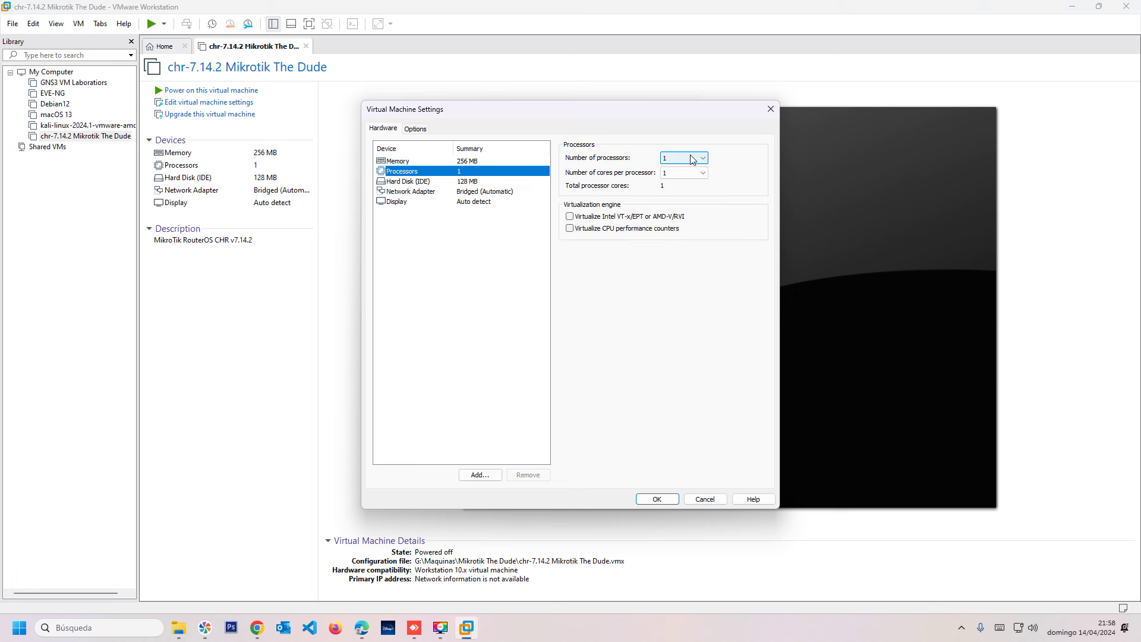
{"action": "left_click", "coordinate": [686, 176]}
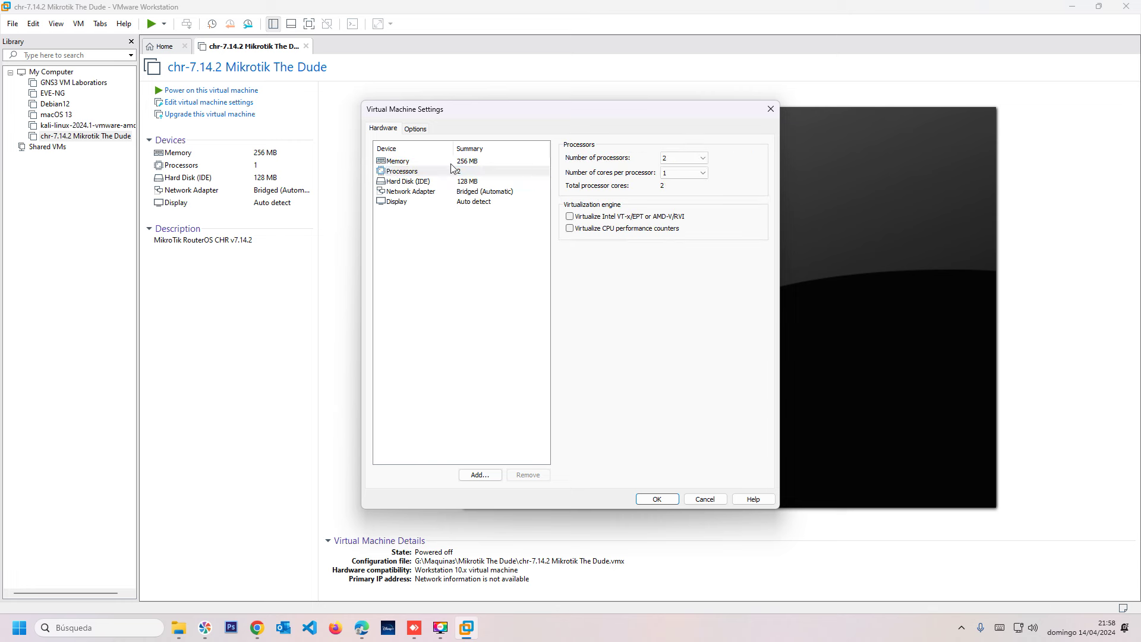
Raise the VM's memory from 256 MB to 2 GB and save.
{"action": "left_click", "coordinate": [415, 162]}
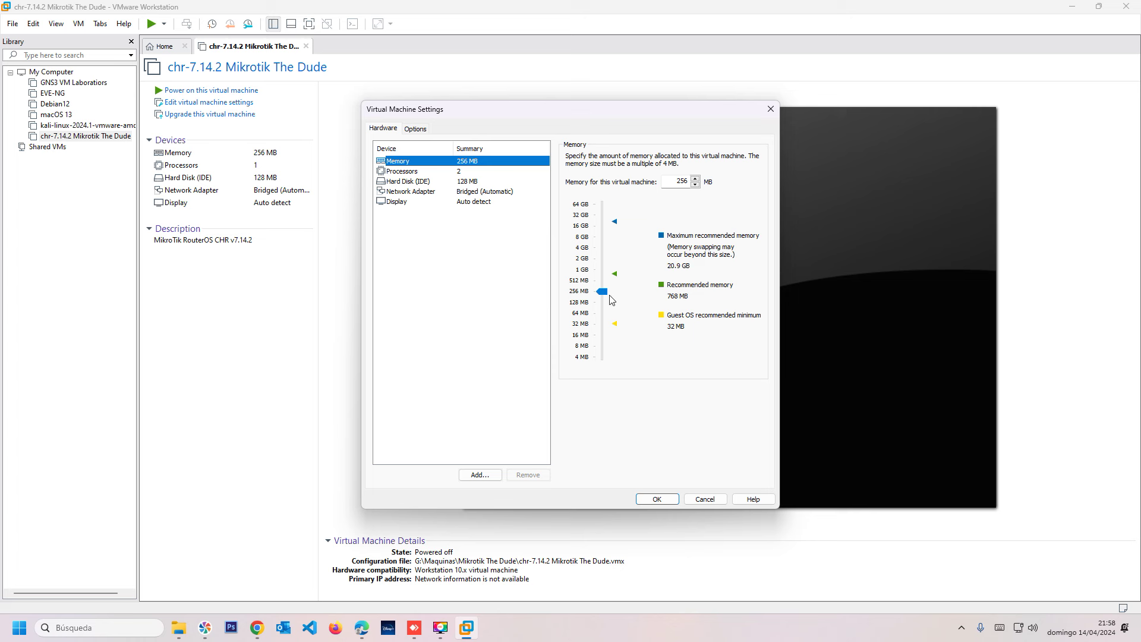
{"action": "double_click", "coordinate": [675, 183]}
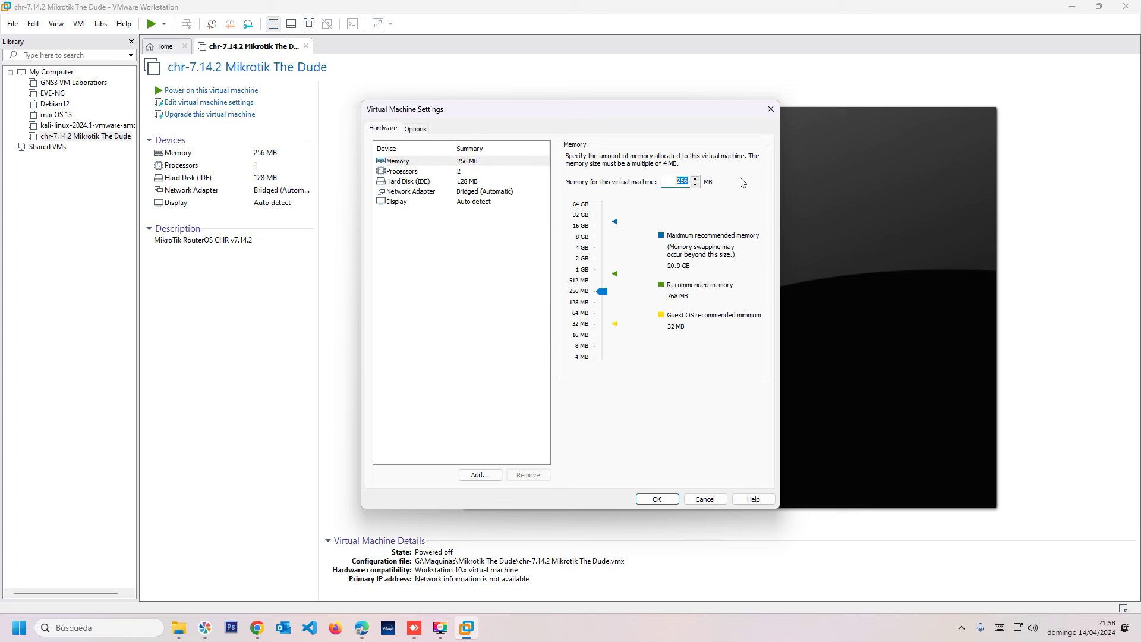
{"action": "type", "text": "2048"}
{"action": "left_click", "coordinate": [652, 501]}
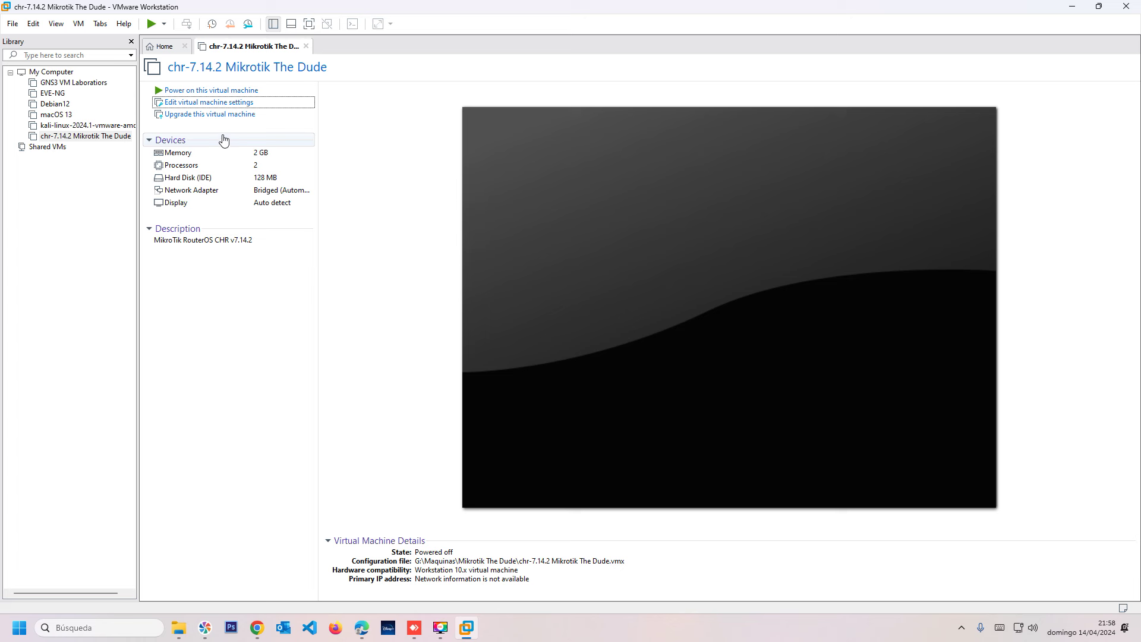
Power on the chr-7.14.2 Mikrotik The Dude VM until it shows 'Load system'.
{"action": "left_click", "coordinate": [279, 244]}
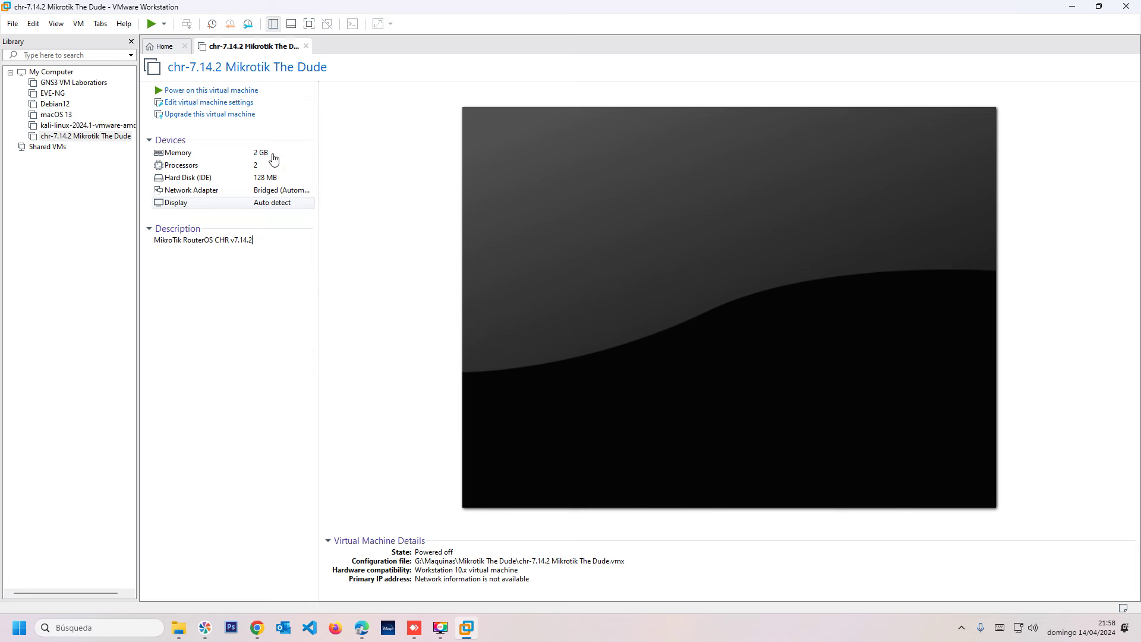
{"action": "left_click", "coordinate": [160, 91]}
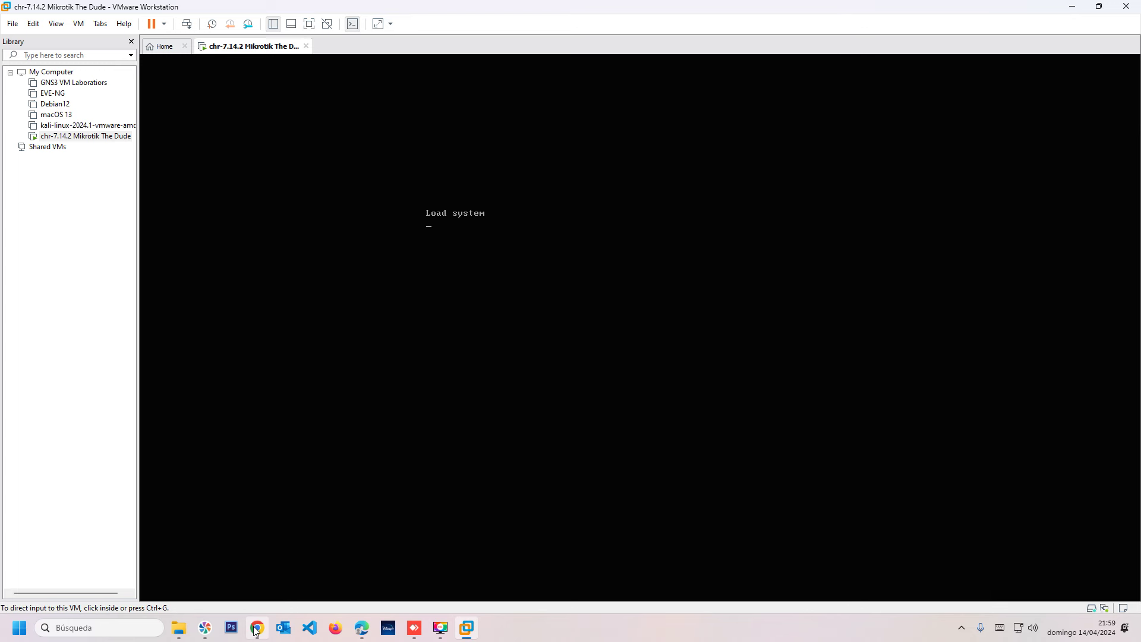
Bring Chrome's MikroTik downloads page to the front and clear the stray text selection.
{"action": "mouse_move", "coordinate": [265, 624]}
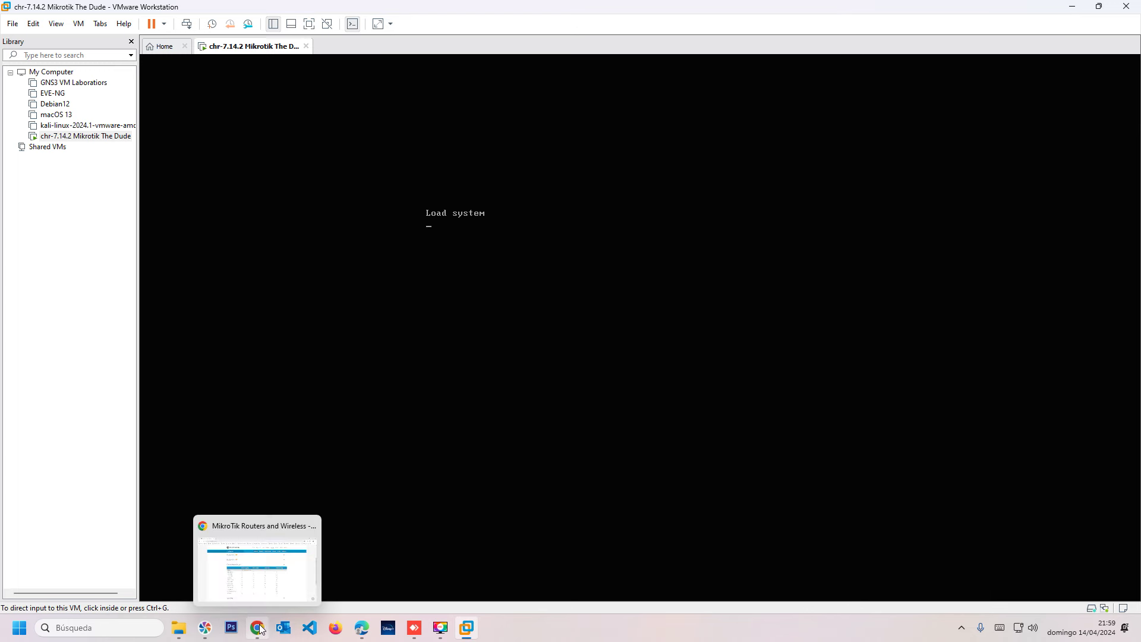
{"action": "left_click", "coordinate": [265, 624]}
{"action": "left_click", "coordinate": [224, 423]}
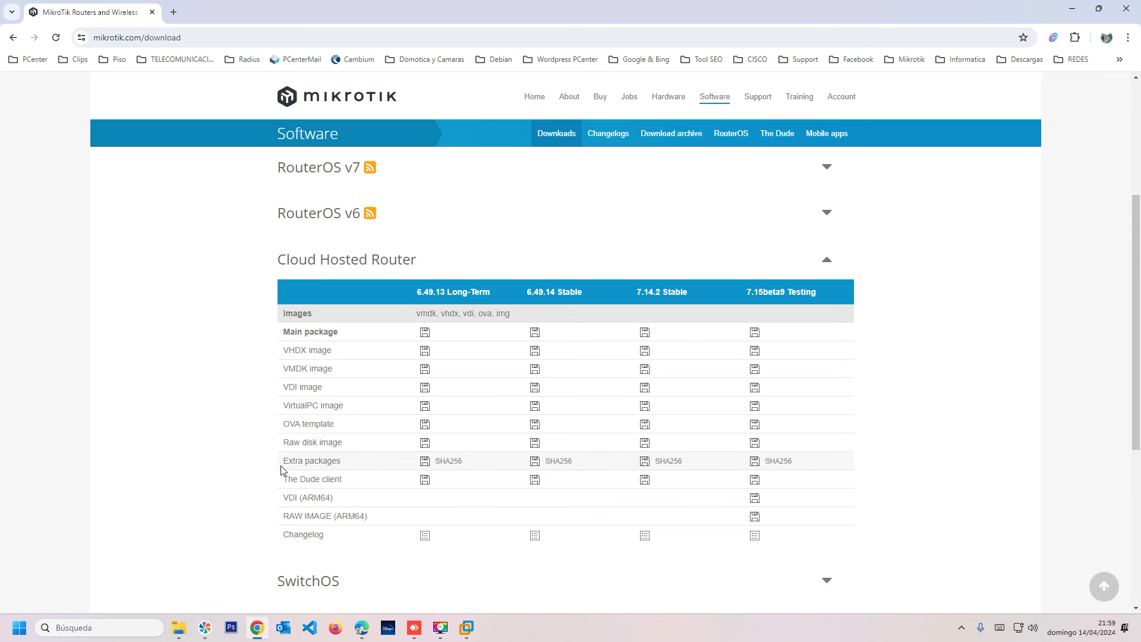
Download all_packages-x86-7.14.2.zip from the 7.14.2 Extra packages row and show it in Descargas.
{"action": "left_click_drag", "start_coordinate": [289, 461], "coordinate": [356, 464]}
{"action": "left_click", "coordinate": [289, 461]}
{"action": "double_click", "coordinate": [289, 462]}
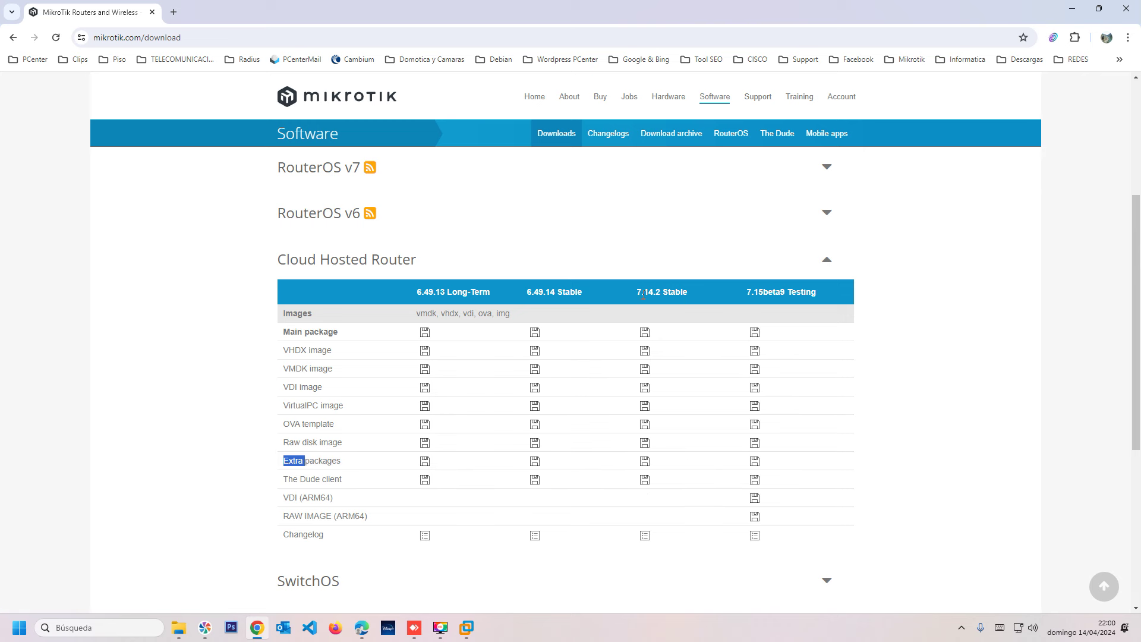
{"action": "left_click", "coordinate": [644, 461]}
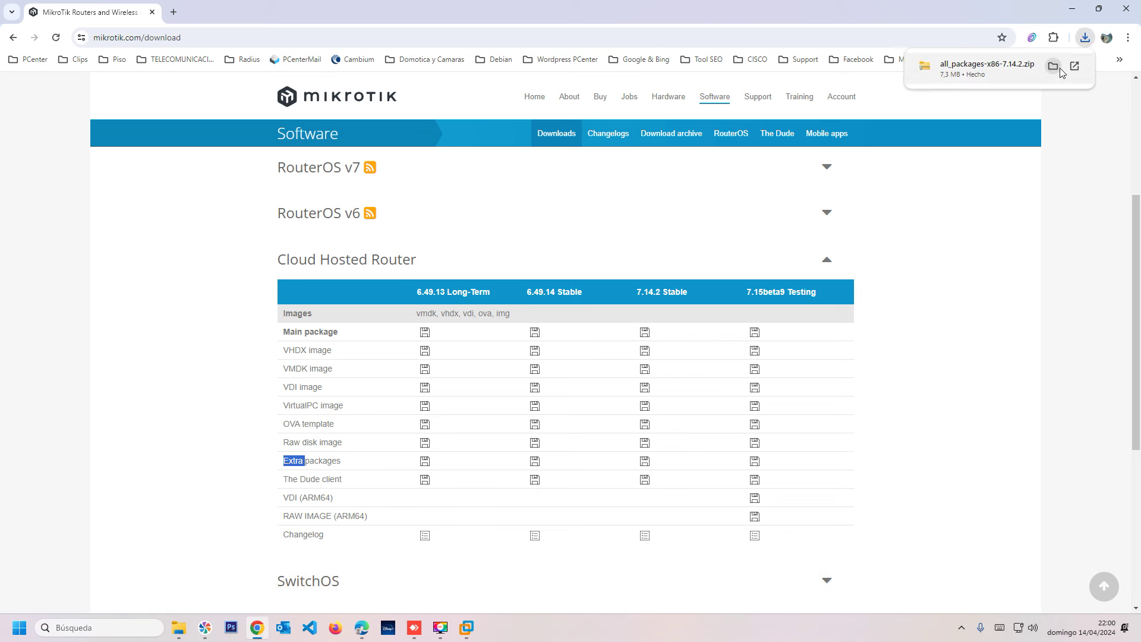
{"action": "left_click", "coordinate": [1053, 66]}
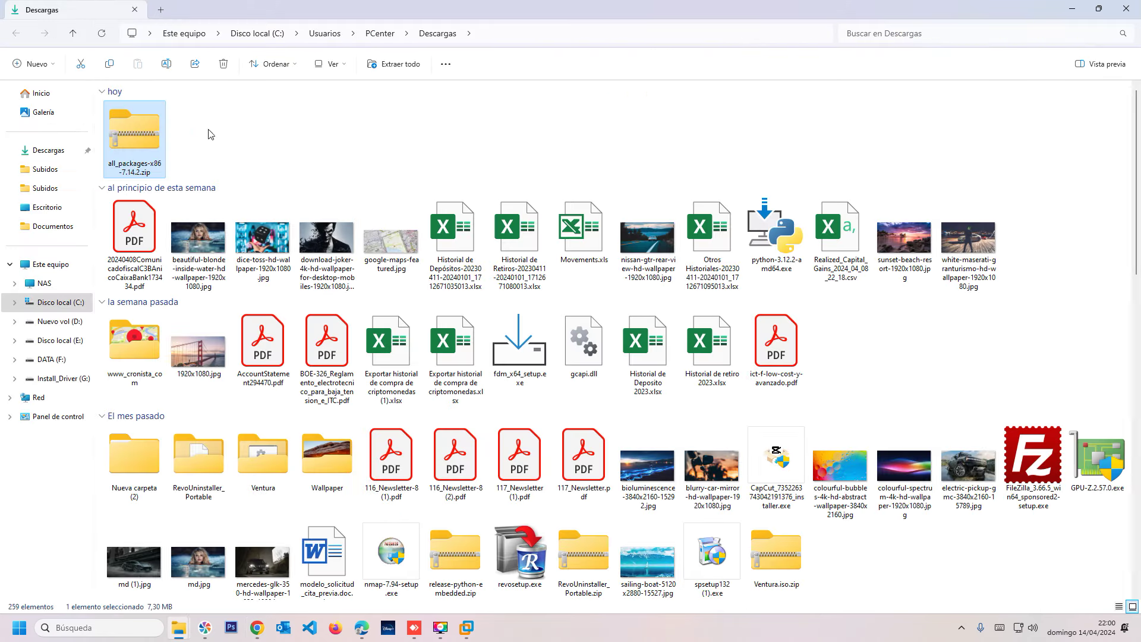
Create a new folder named 'Mikrotik extra pack' in Downloads.
{"action": "right_click", "coordinate": [144, 117]}
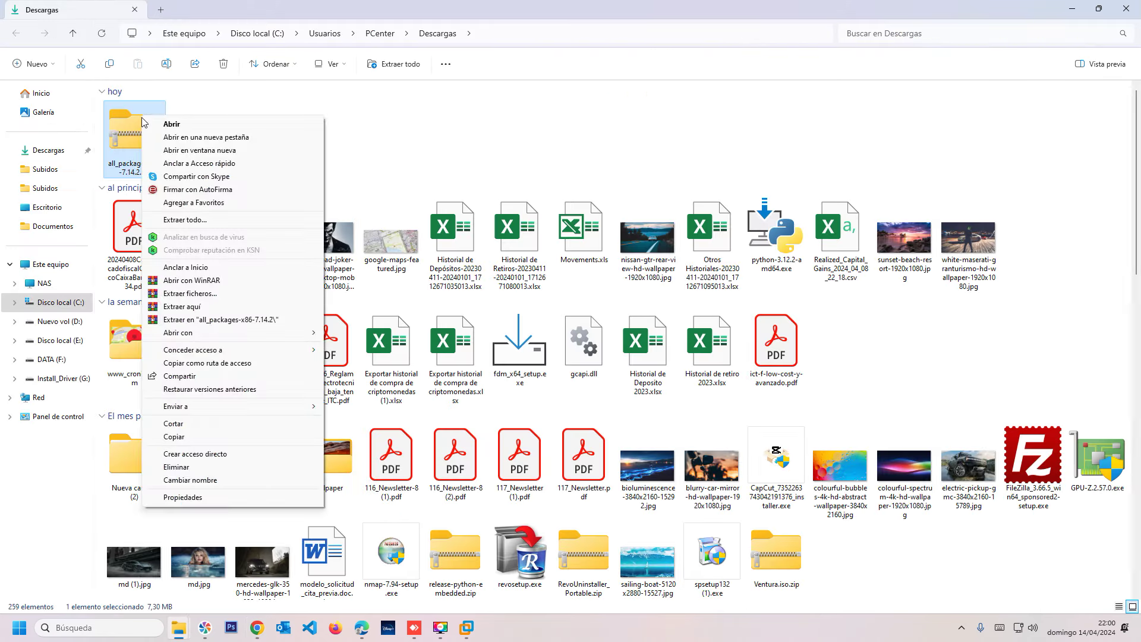
{"action": "left_click", "coordinate": [351, 137]}
{"action": "right_click", "coordinate": [355, 138]}
{"action": "mouse_move", "coordinate": [414, 321]}
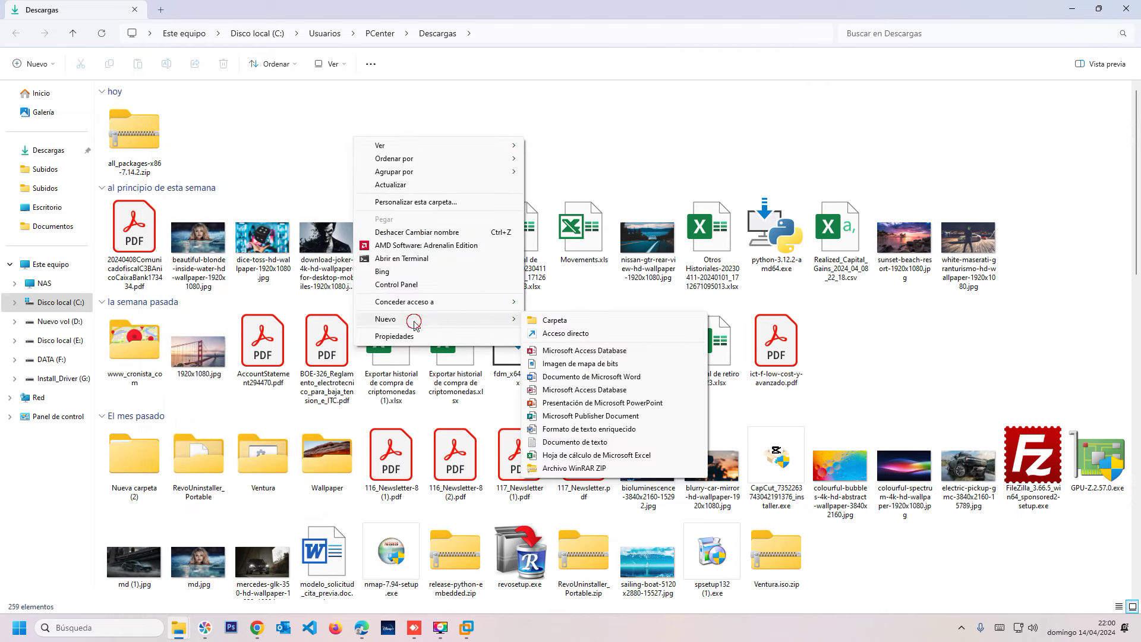
{"action": "left_click", "coordinate": [585, 320]}
{"action": "type", "text": "M"}
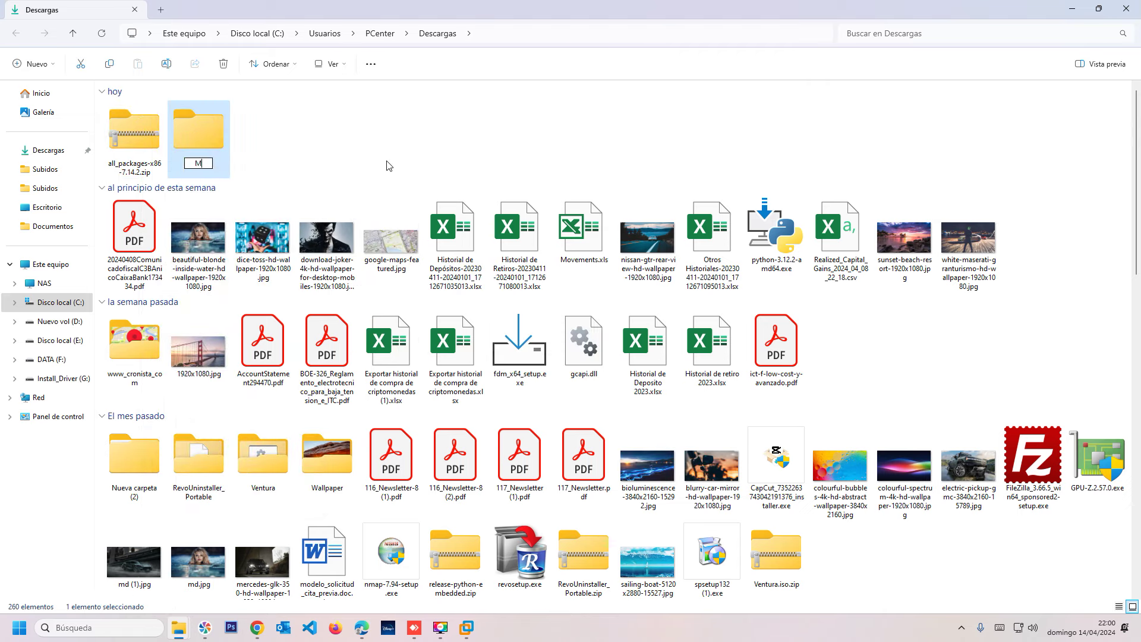
{"action": "type", "text": "ikrotik extra pack"}
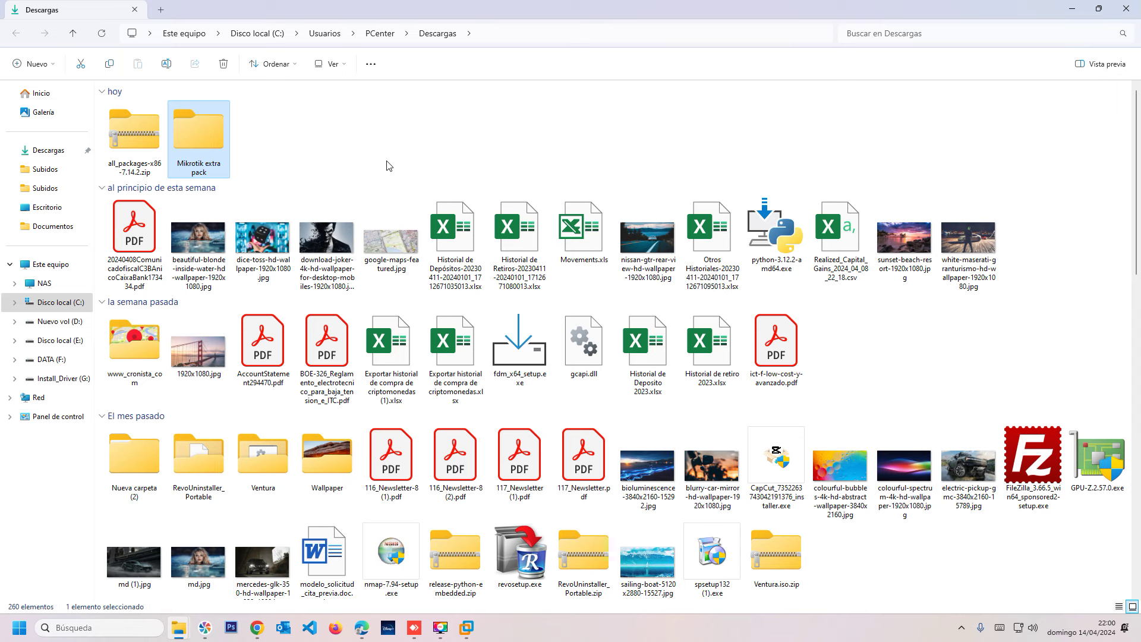
{"action": "key", "text": "Return"}
Extract all_packages-x86-7.14.2.zip into the Mikrotik extra pack folder and open it.
{"action": "left_click_drag", "start_coordinate": [134, 137], "coordinate": [198, 128]}
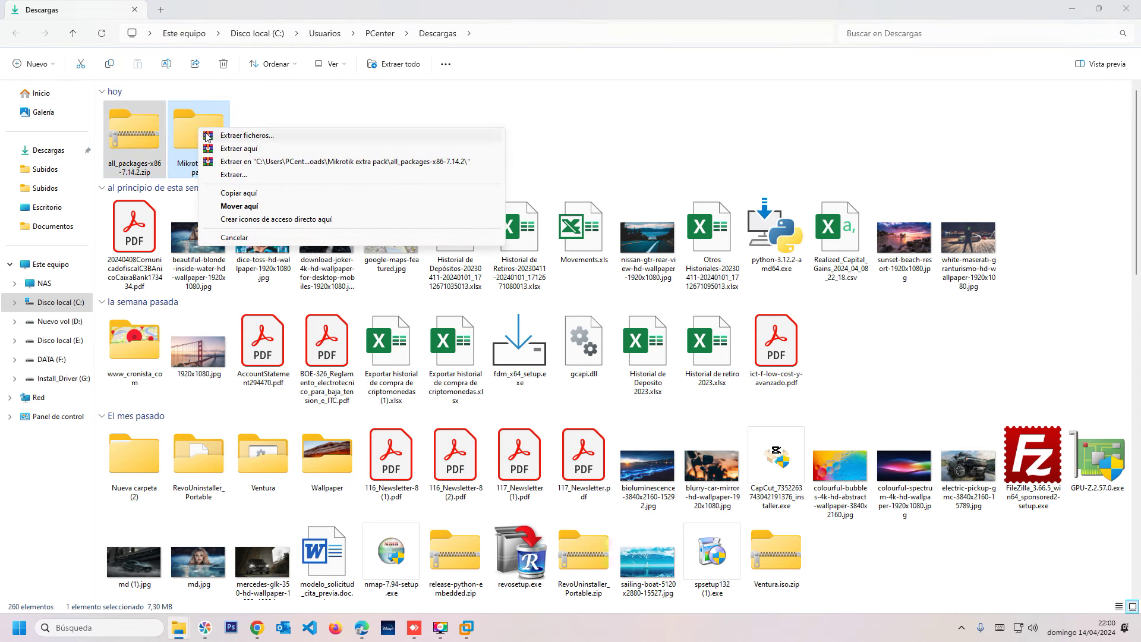
{"action": "left_click", "coordinate": [247, 160]}
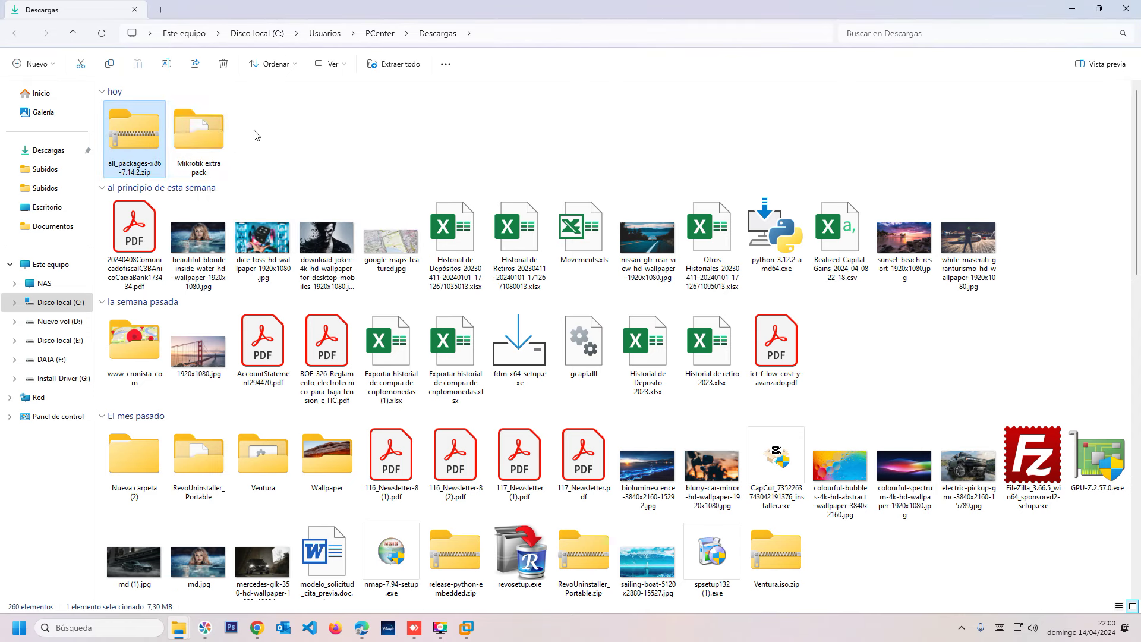
{"action": "double_click", "coordinate": [218, 135]}
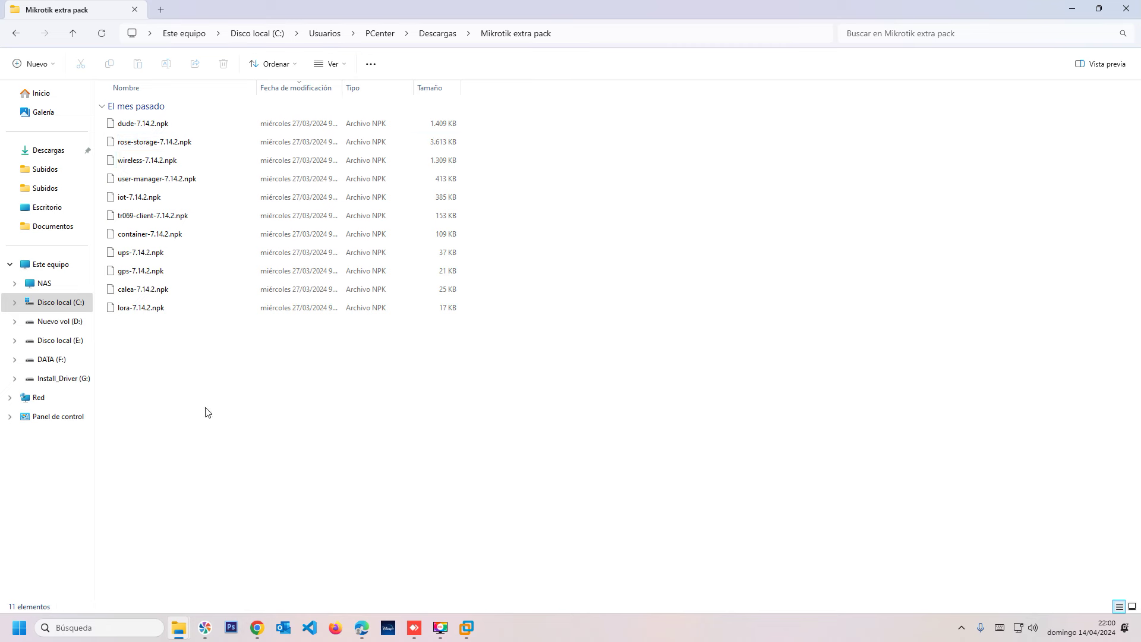
Browse the extracted .npk packages, including dude, wireless, ups, gps and lora.
{"action": "left_click_drag", "start_coordinate": [211, 410], "coordinate": [135, 101]}
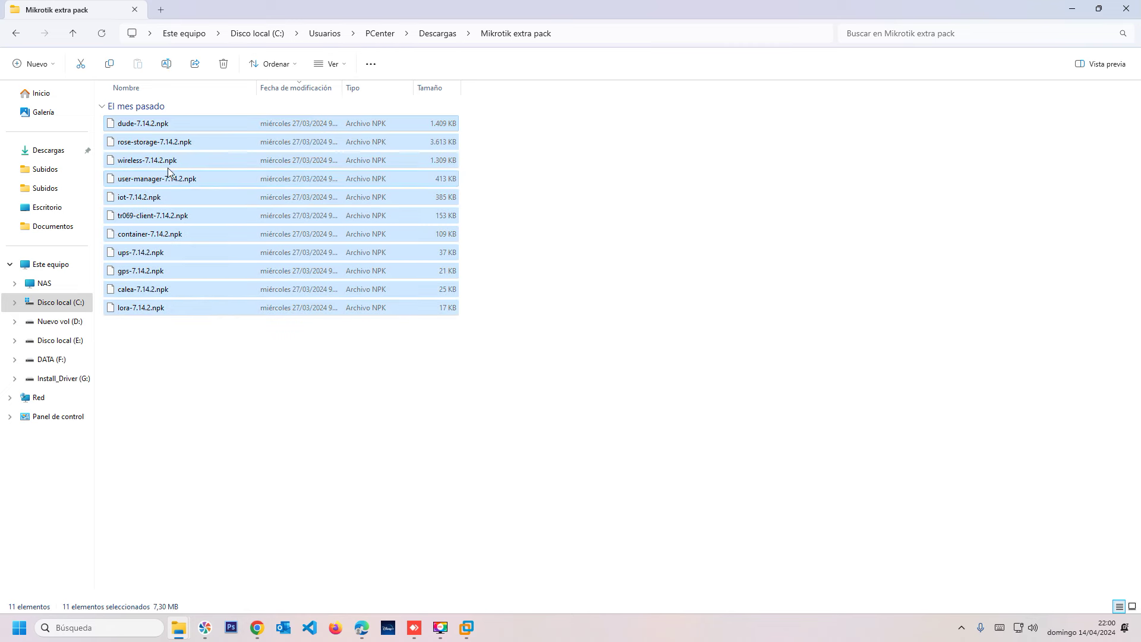
{"action": "left_click", "coordinate": [142, 142]}
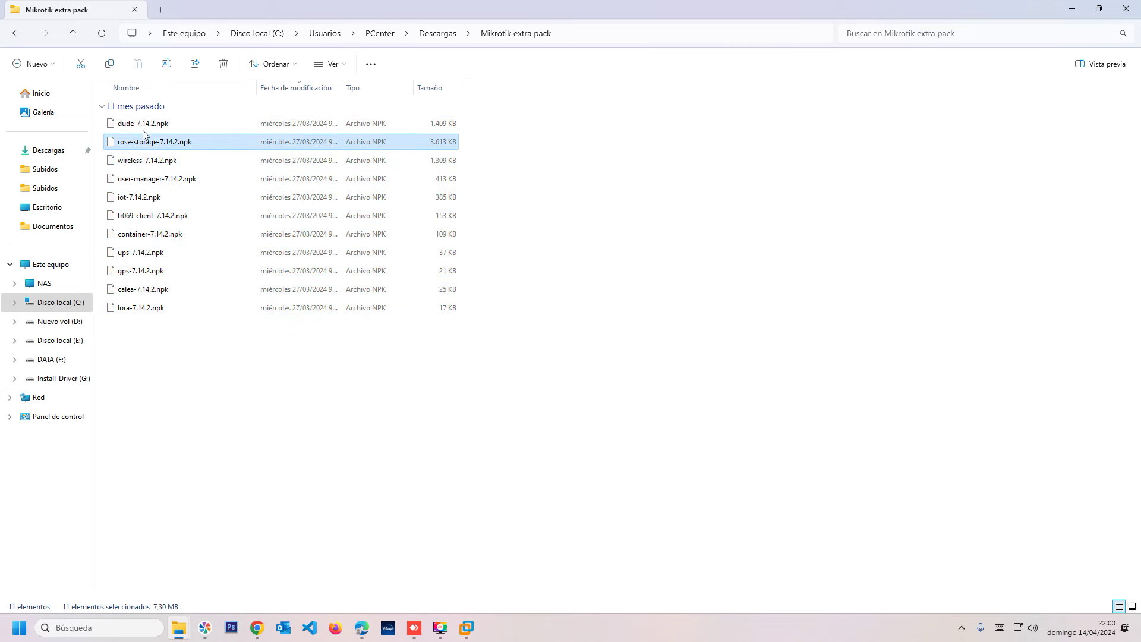
{"action": "left_click", "coordinate": [136, 126]}
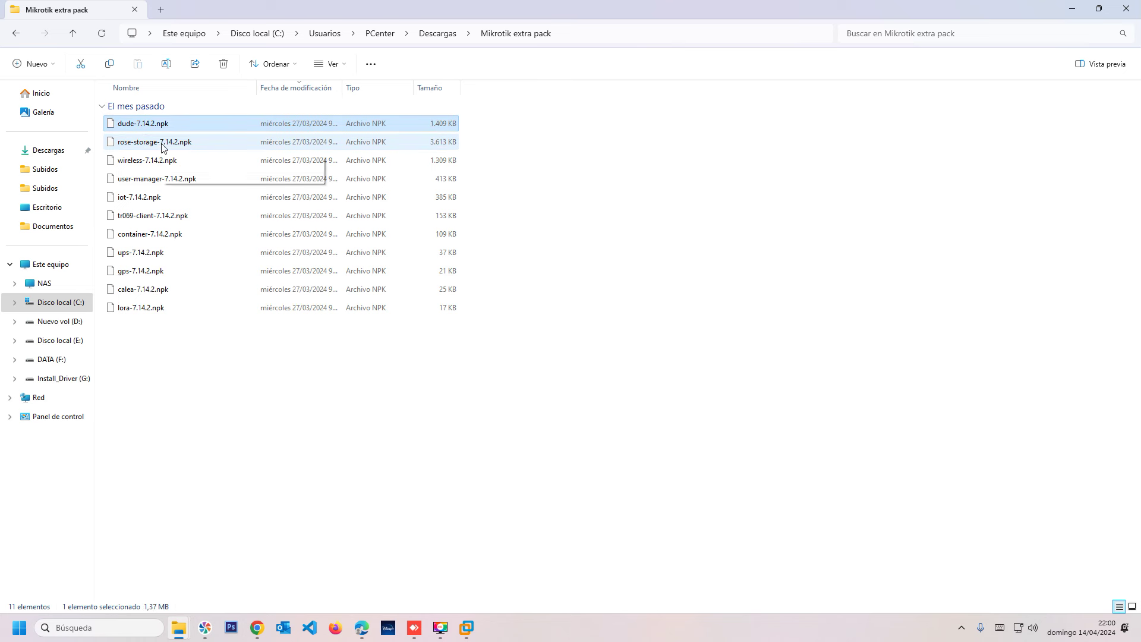
{"action": "left_click", "coordinate": [148, 160]}
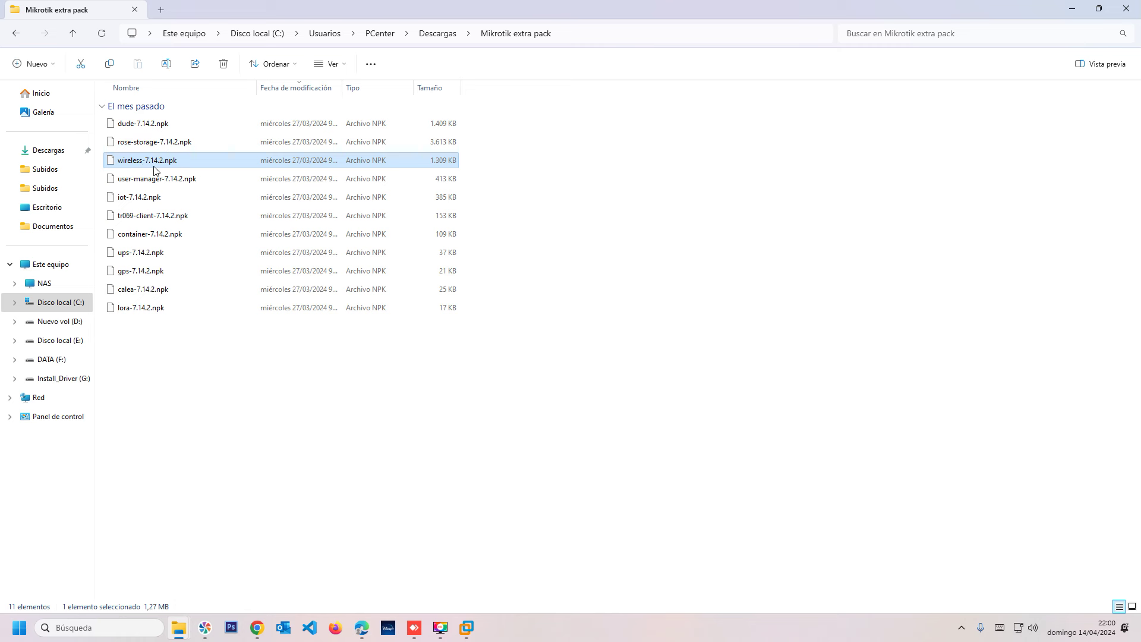
{"action": "left_click", "coordinate": [129, 255]}
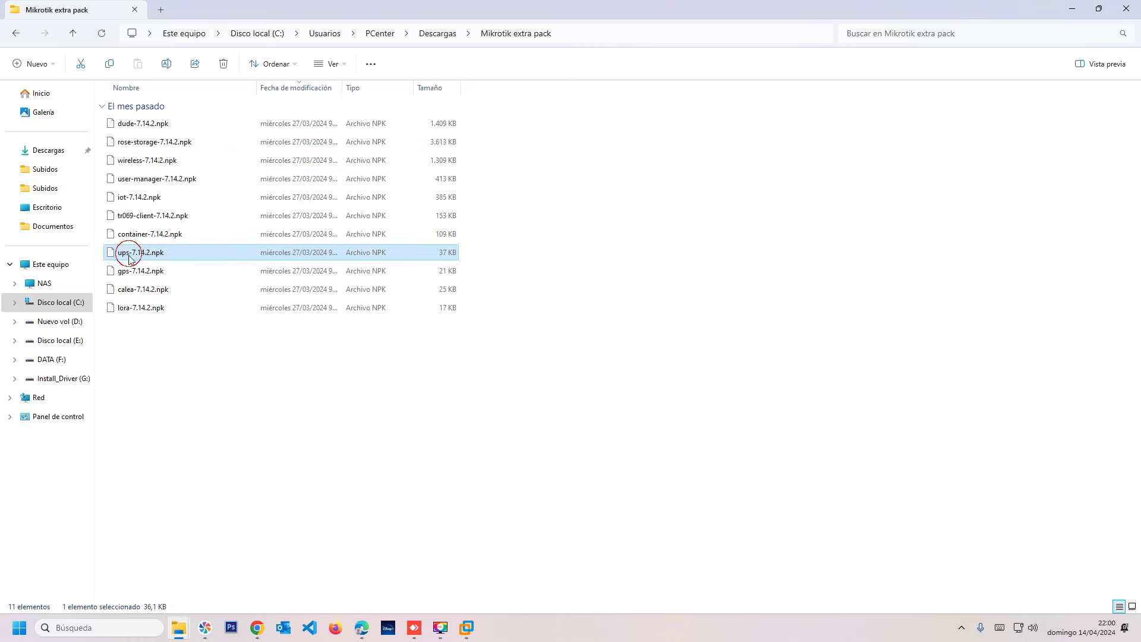
{"action": "left_click", "coordinate": [139, 274]}
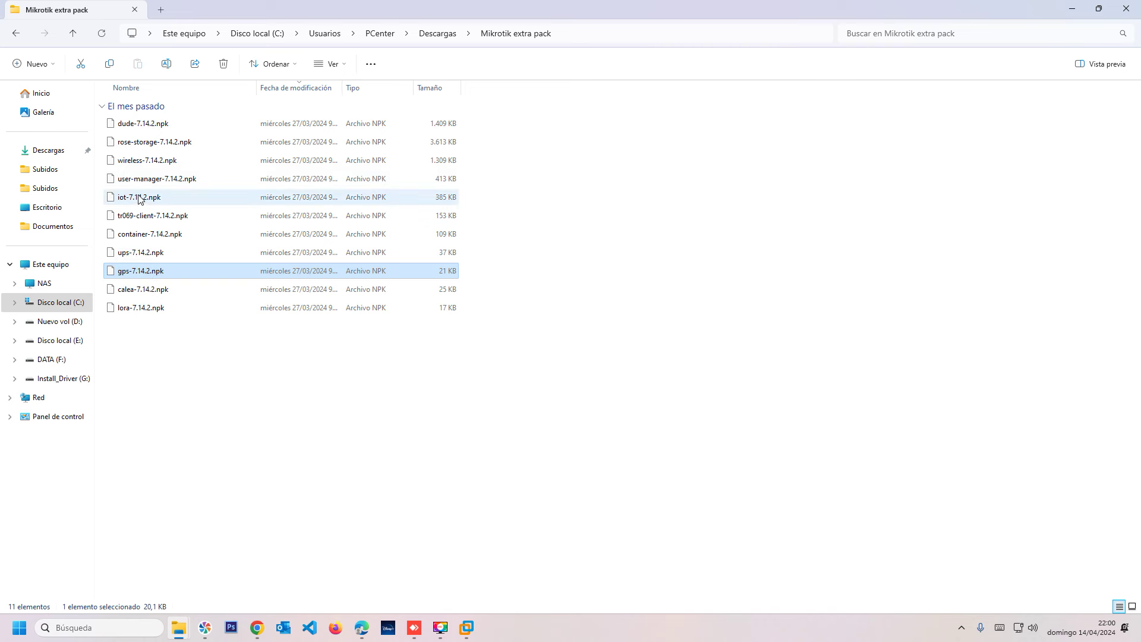
{"action": "left_click", "coordinate": [269, 360]}
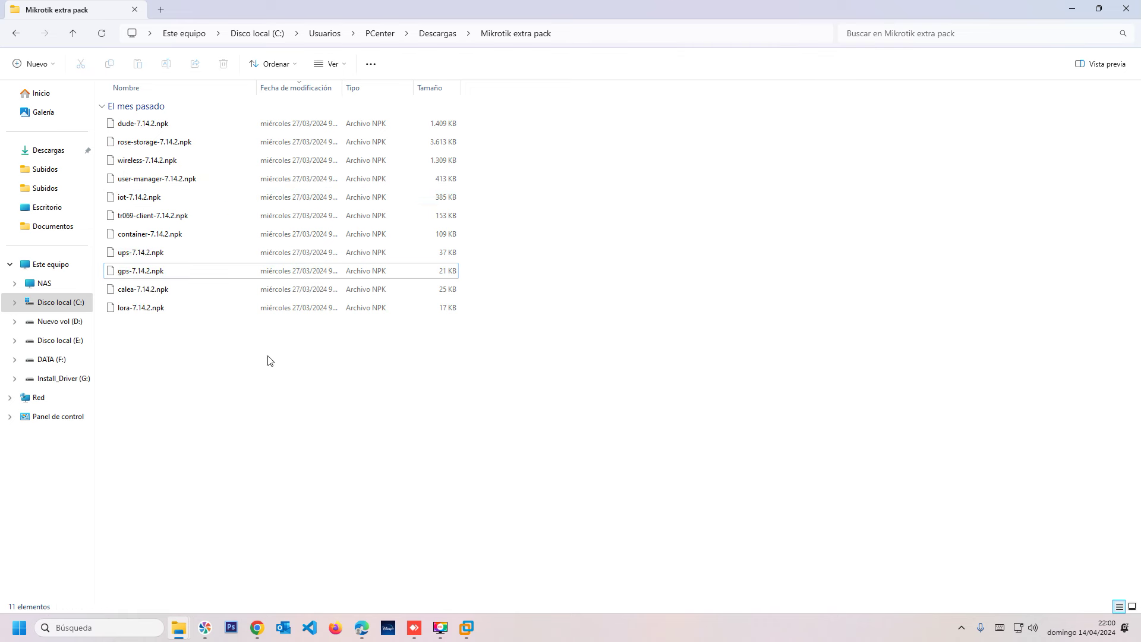
{"action": "left_click", "coordinate": [137, 306]}
{"action": "left_click", "coordinate": [511, 373]}
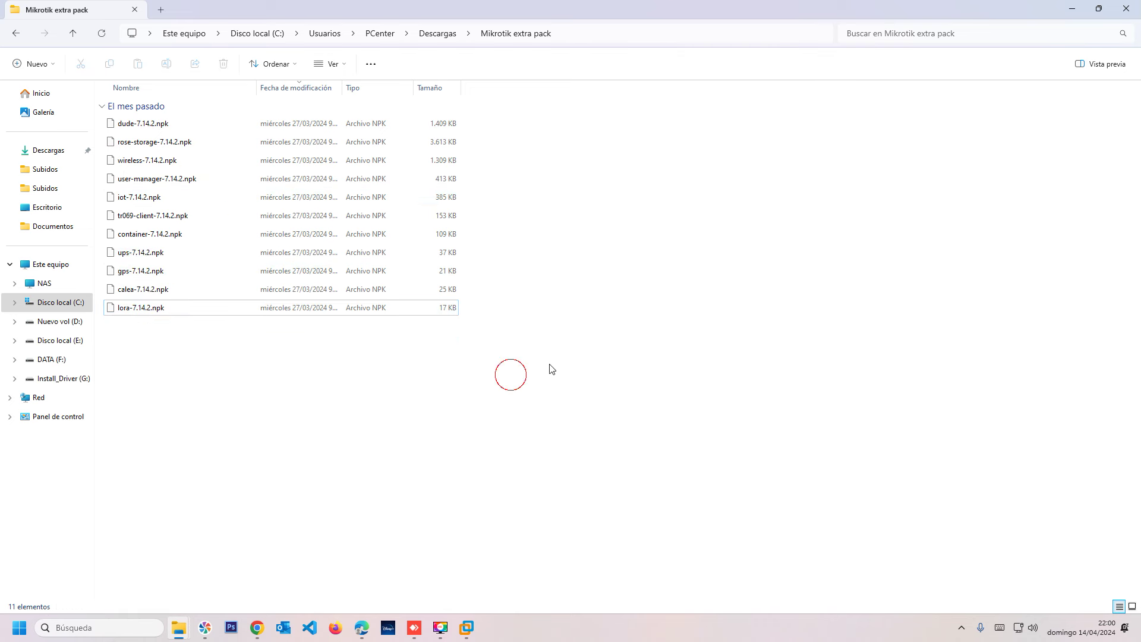
Minimize File Explorer and bring the MikroTik VM console in VMware forward.
{"action": "left_click", "coordinate": [1078, 5]}
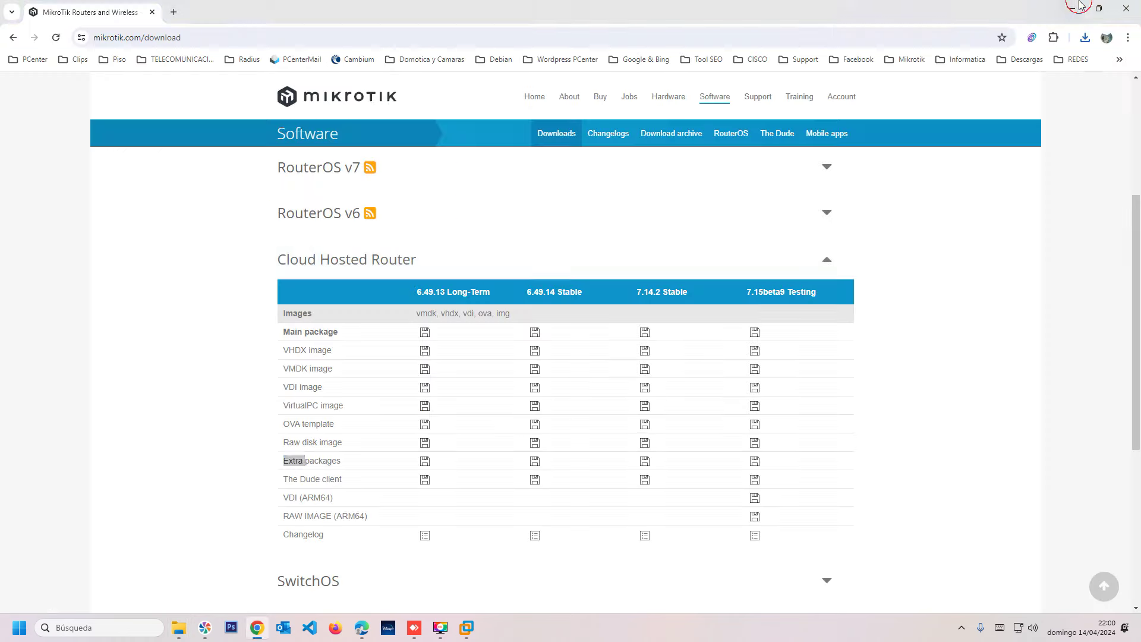
{"action": "mouse_move", "coordinate": [466, 627]}
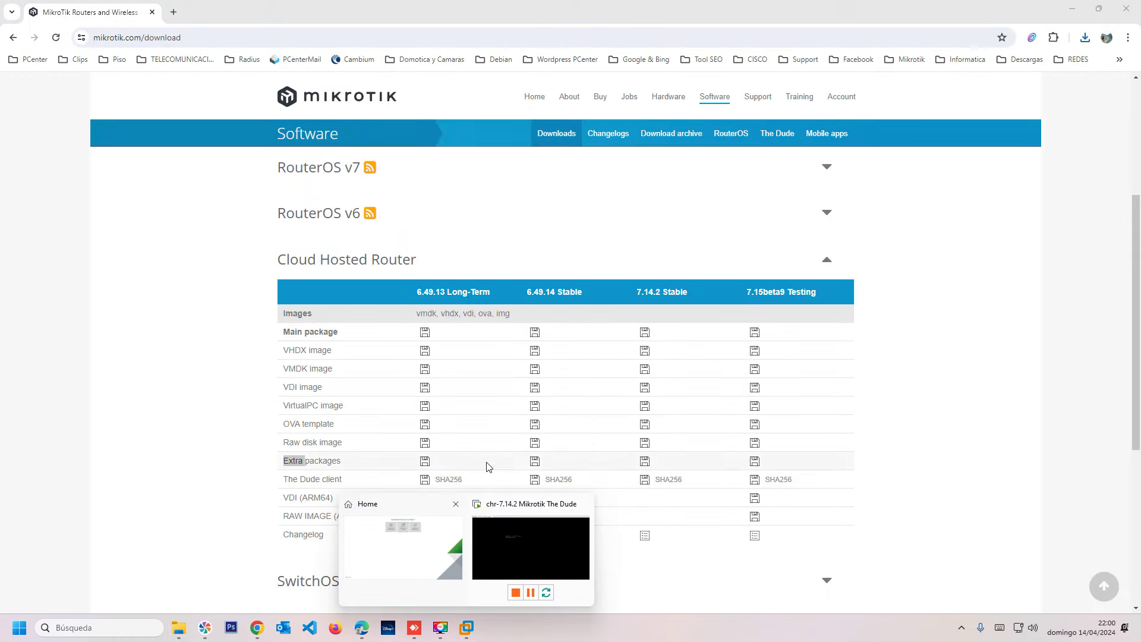
{"action": "left_click", "coordinate": [504, 540]}
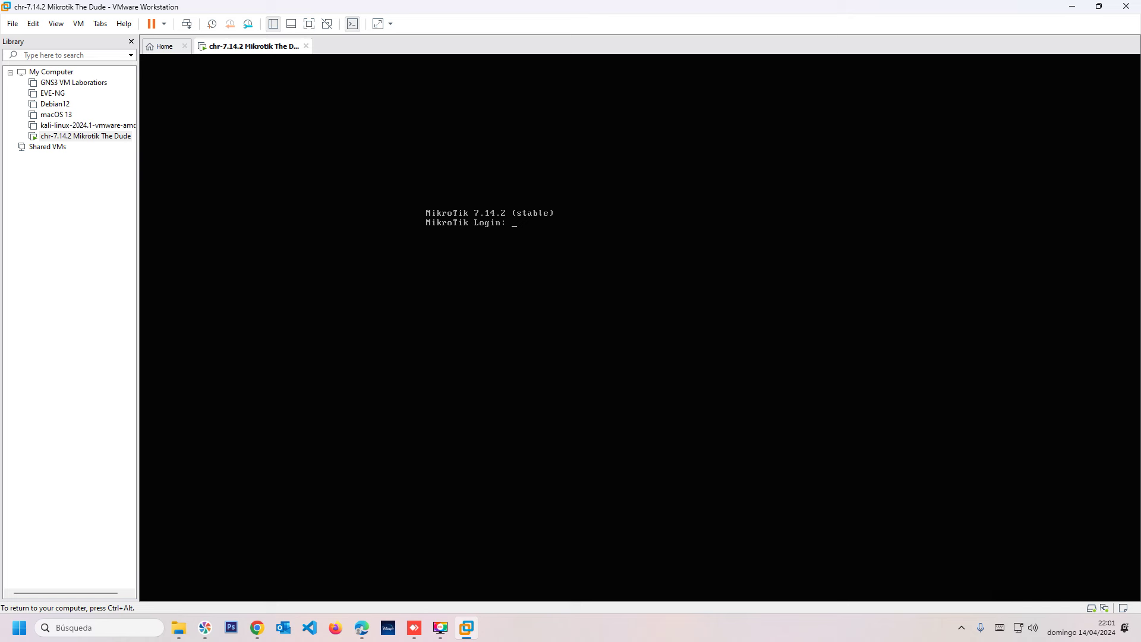
Log in as admin at the RouterOS console and decline viewing the license.
{"action": "key", "text": "Return"}
{"action": "key", "text": "Return"}
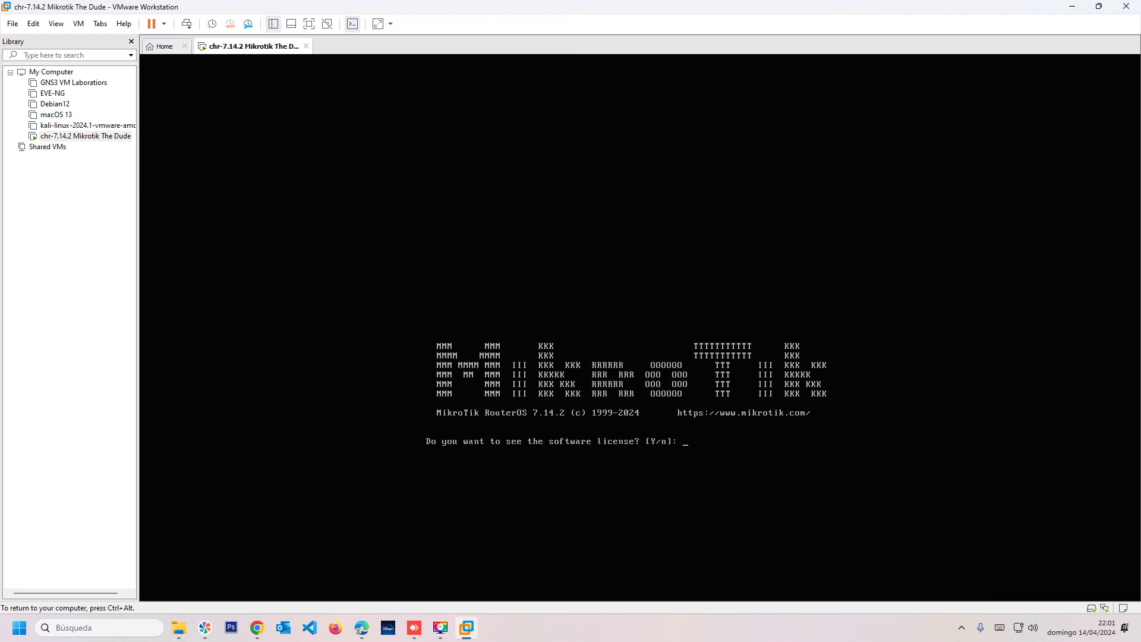
{"action": "type", "text": "n"}
{"action": "key", "text": "Return"}
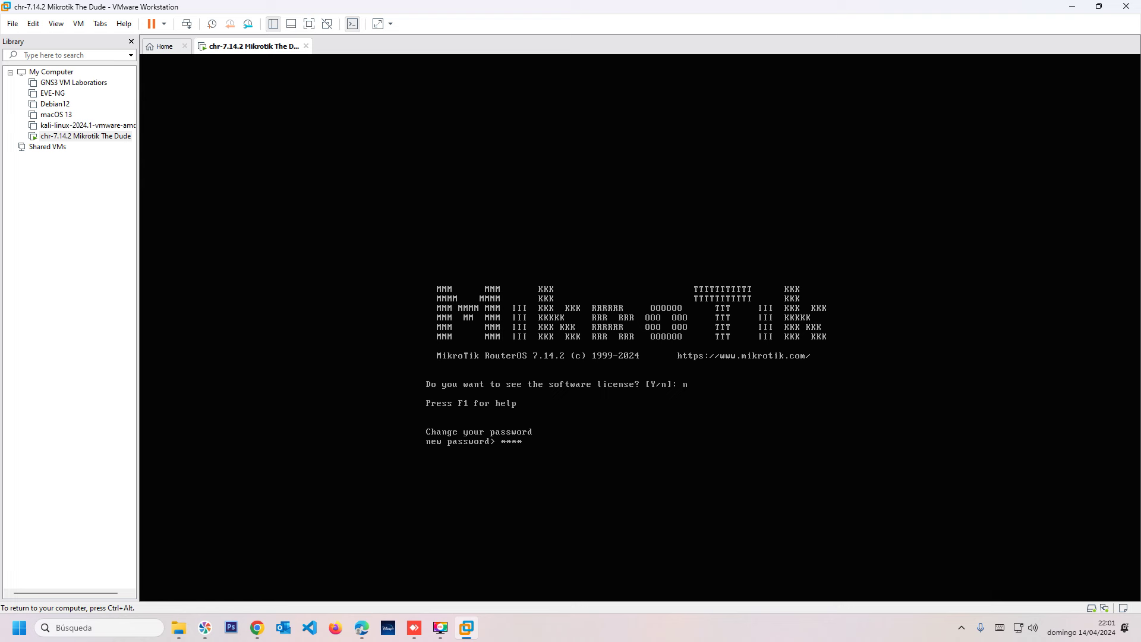
Set a new admin password and list IP addresses with 'ip address/pr'.
{"action": "key", "text": "Return"}
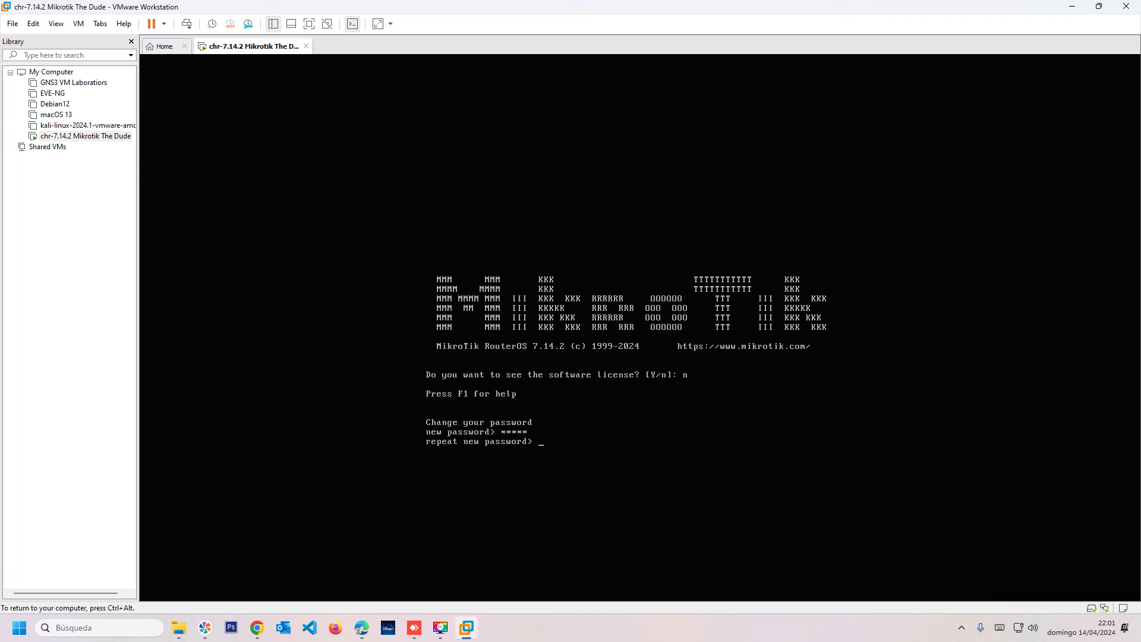
{"action": "key", "text": "Return"}
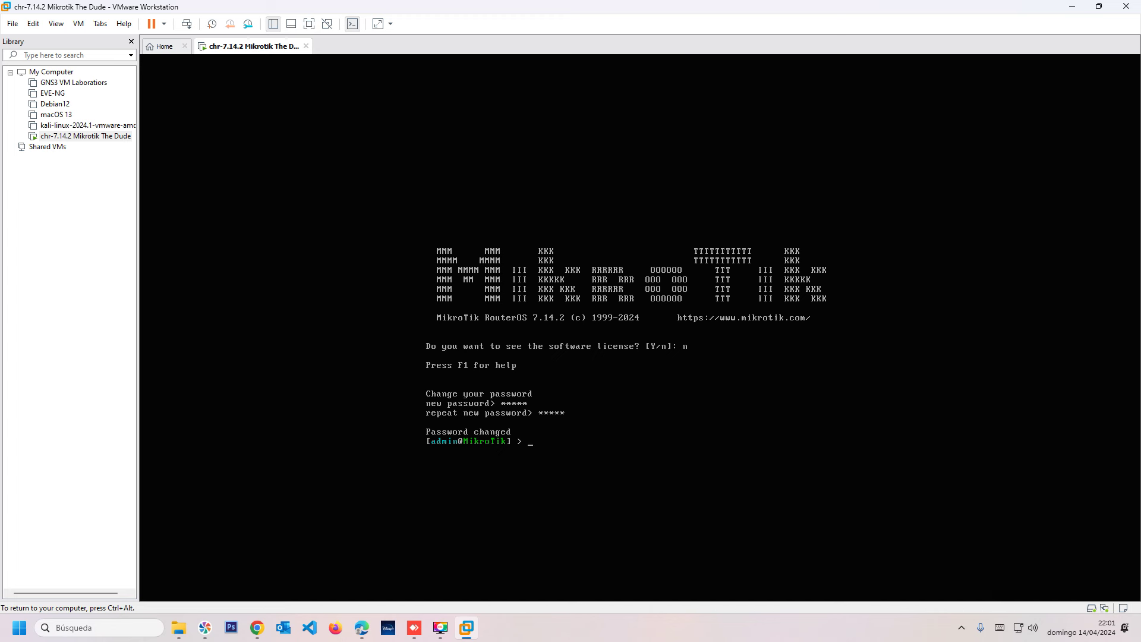
{"action": "type", "text": "ip"}
{"action": "type", "text": " ad"}
{"action": "type", "text": "a"}
{"action": "type", "text": "dress/pr"}
{"action": "key", "text": "Return"}
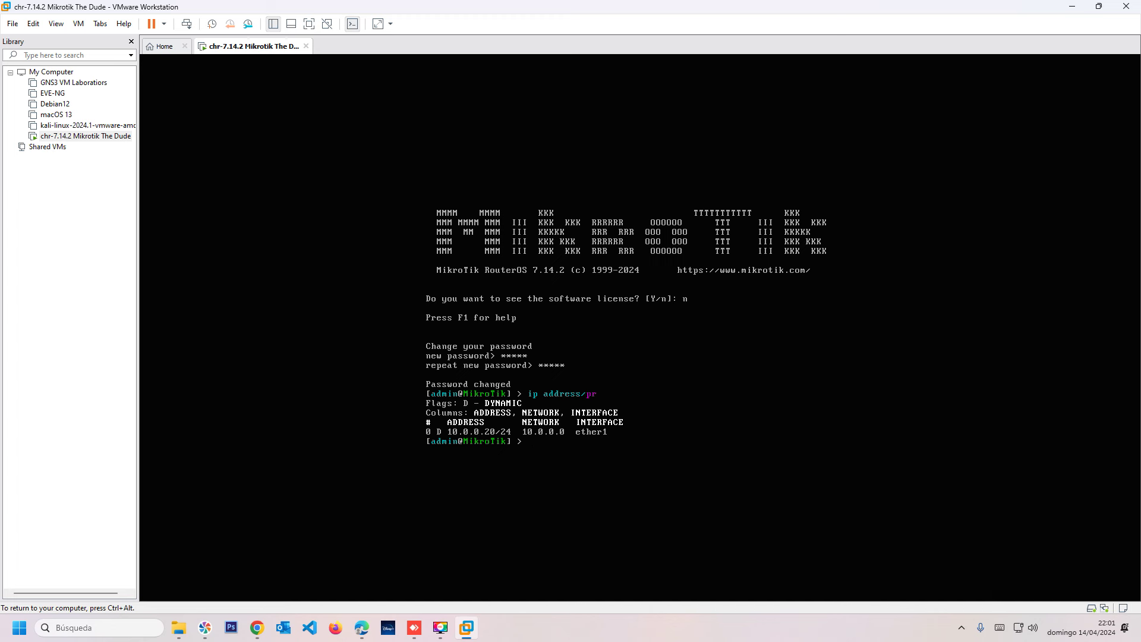
Release input from the VM and launch winbox64.exe from Windows search.
{"action": "key", "text": "ctrl+alt"}
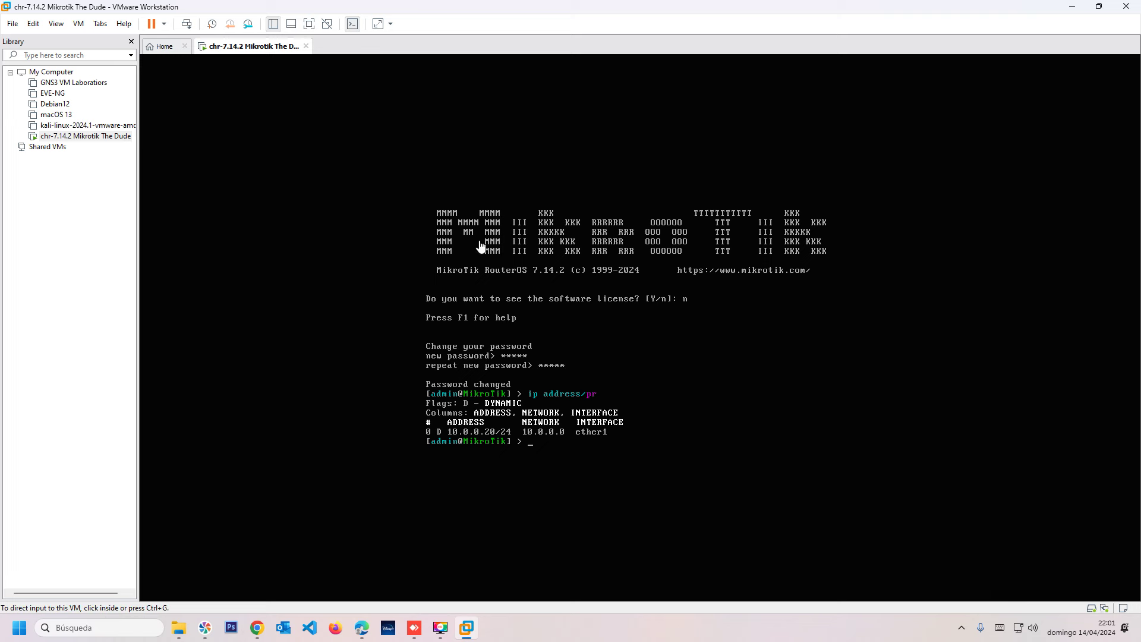
{"action": "left_click", "coordinate": [82, 627]}
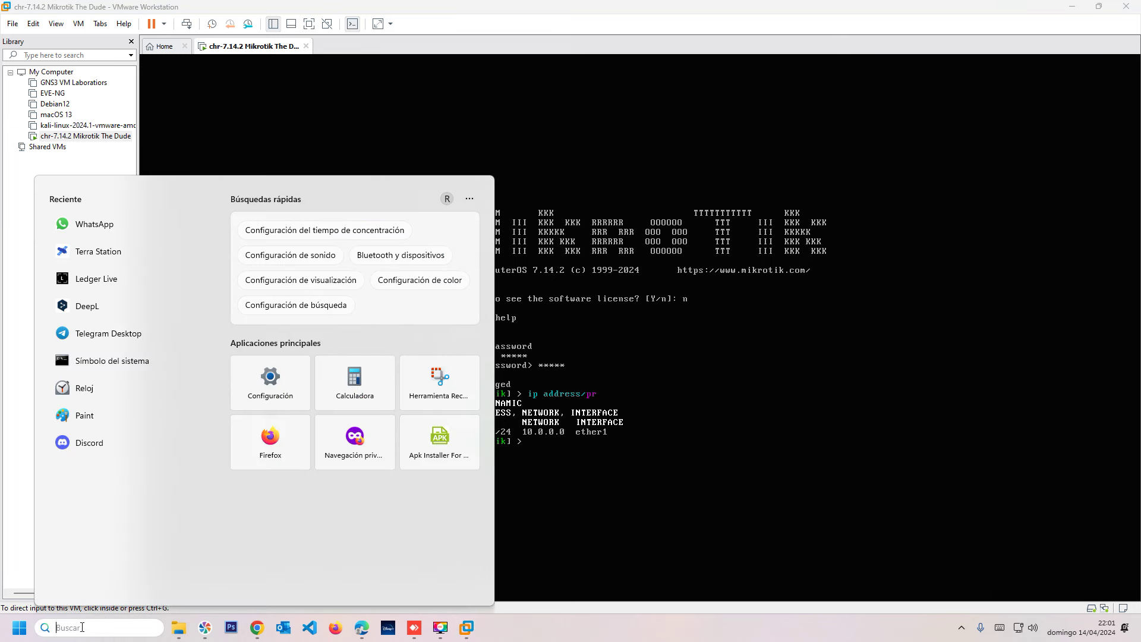
{"action": "type", "text": "win"}
{"action": "key", "text": "Down"}
{"action": "key", "text": "Return"}
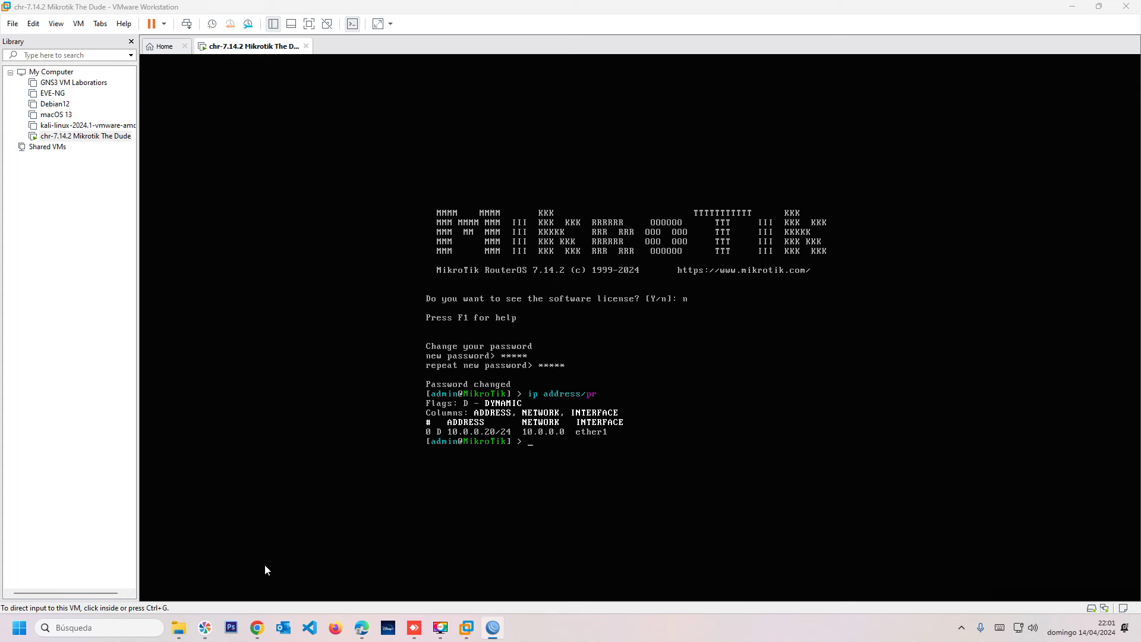
Connect WinBox as admin to 10.0.0.20 using the router's new password.
{"action": "left_click", "coordinate": [492, 629]}
{"action": "key", "text": "alt+Tab"}
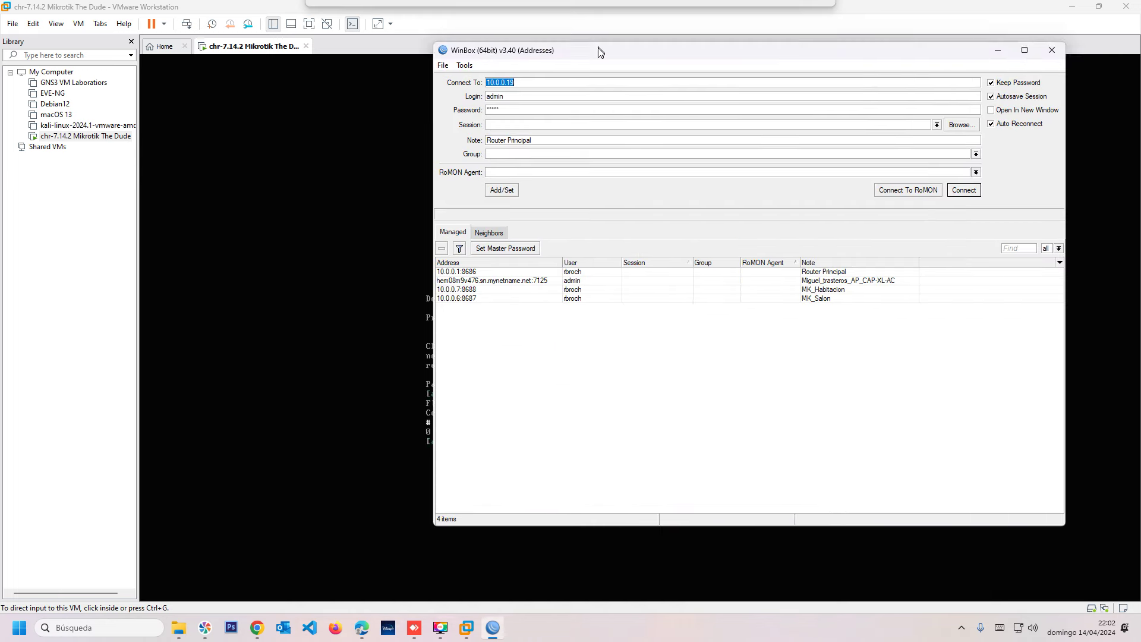
{"action": "left_click_drag", "start_coordinate": [598, 45], "coordinate": [468, 115]}
{"action": "left_click", "coordinate": [404, 148]}
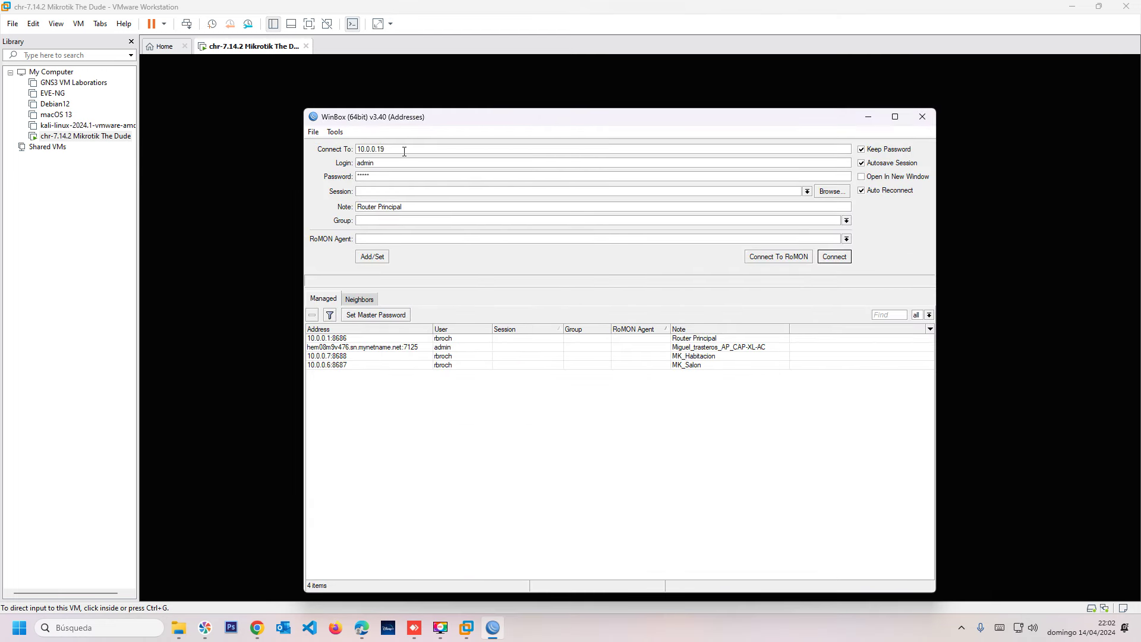
{"action": "key", "text": "BackSpace"}
{"action": "key", "text": "BackSpace"}
{"action": "key", "text": "Tab"}
{"action": "key", "text": "Tab"}
{"action": "type", "text": "**"}
{"action": "key", "text": "Return"}
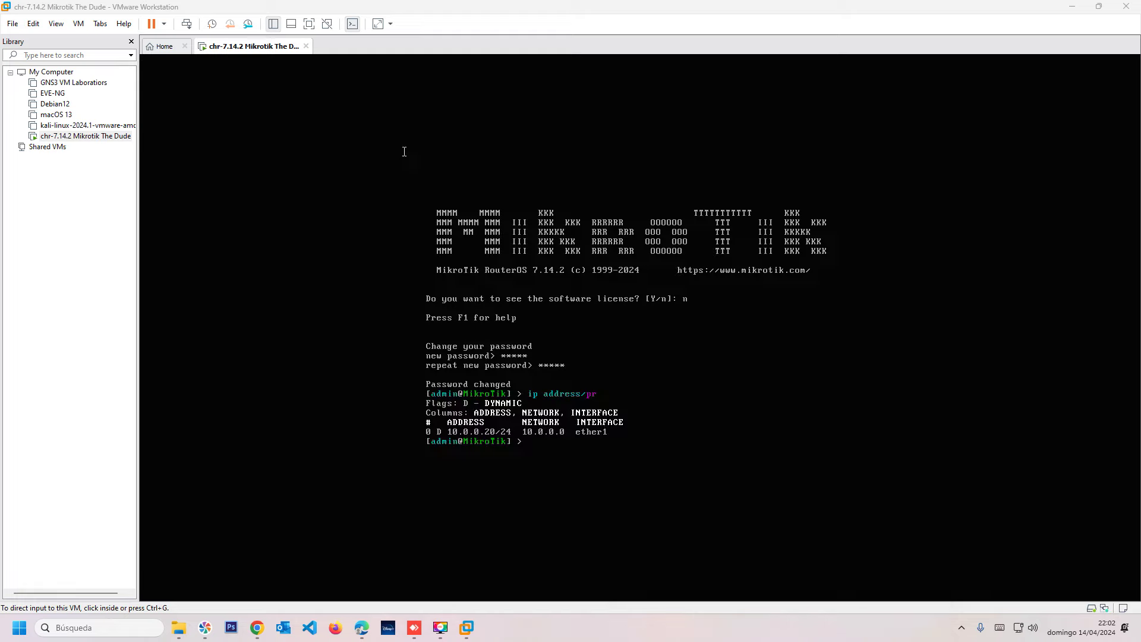
{"action": "left_click", "coordinate": [509, 107]}
{"action": "left_click_drag", "start_coordinate": [508, 107], "coordinate": [423, 61]}
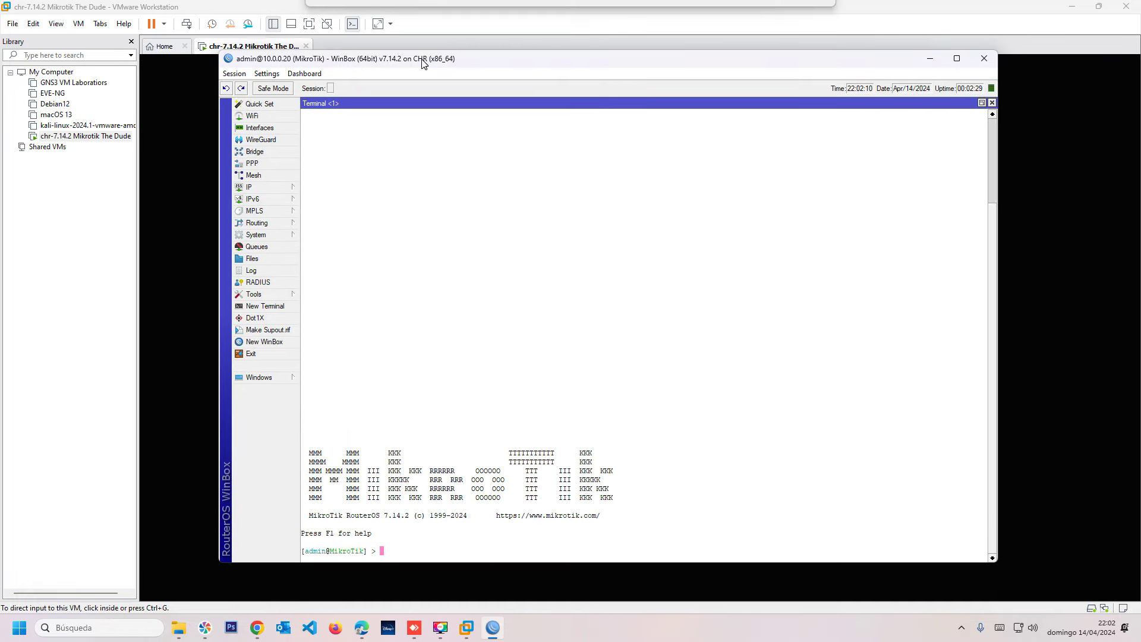
Close the Terminal and File List windows and reposition the WinBox window.
{"action": "left_click", "coordinate": [992, 103]}
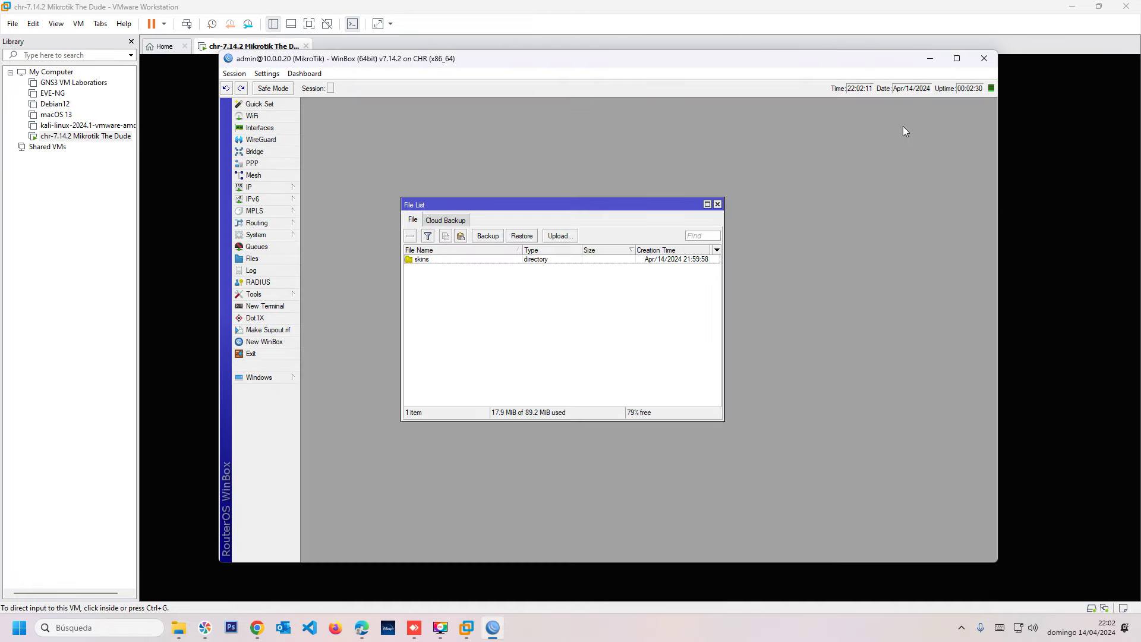
{"action": "key", "text": "Escape"}
{"action": "left_click_drag", "start_coordinate": [664, 52], "coordinate": [740, 125]}
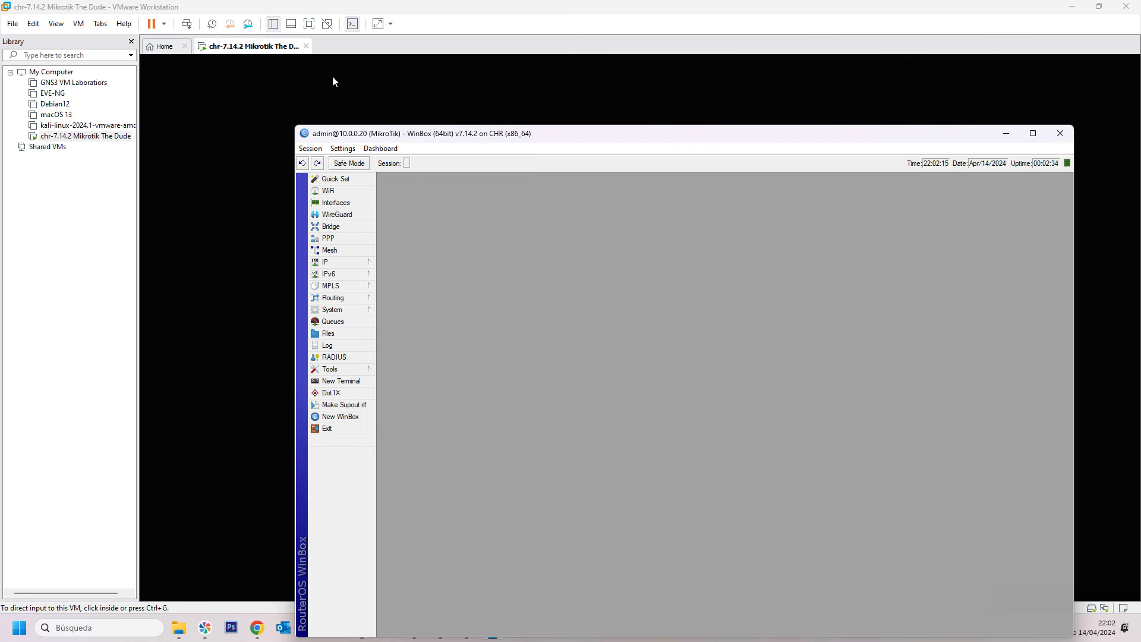
{"action": "left_click_drag", "start_coordinate": [575, 142], "coordinate": [536, 78]}
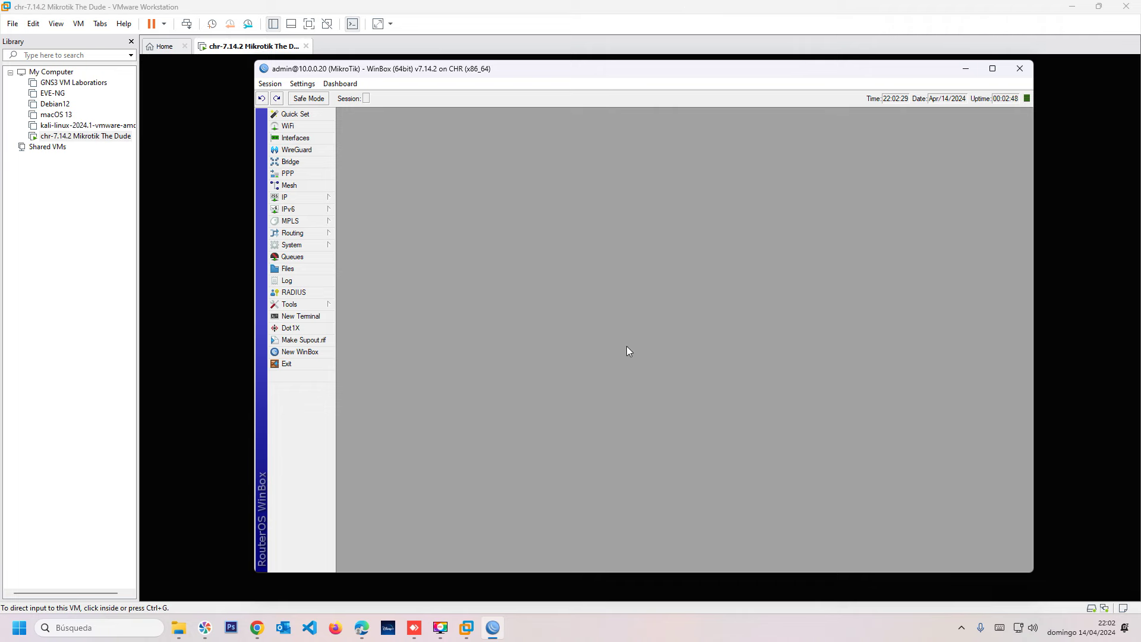
Drag dude-7.14.2.npk from Mikrotik extra pack into WinBox's File List, then close both windows.
{"action": "mouse_move", "coordinate": [178, 627]}
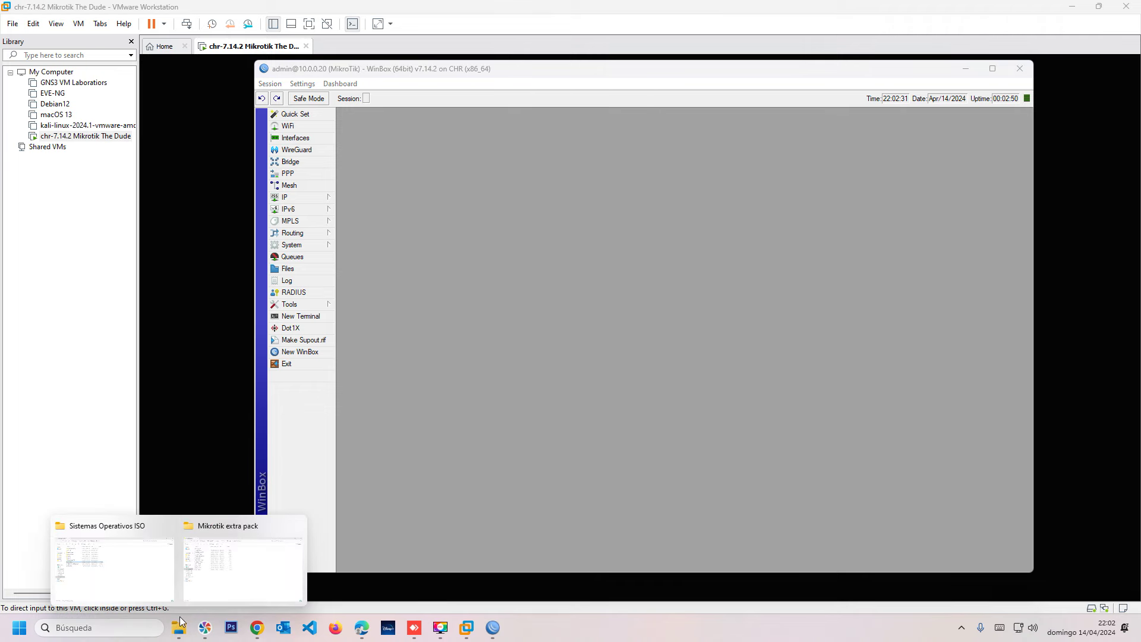
{"action": "left_click", "coordinate": [215, 573]}
{"action": "left_click_drag", "start_coordinate": [437, 7], "coordinate": [343, 124]}
{"action": "left_click", "coordinate": [150, 253]}
{"action": "left_click_drag", "start_coordinate": [151, 255], "coordinate": [789, 276]}
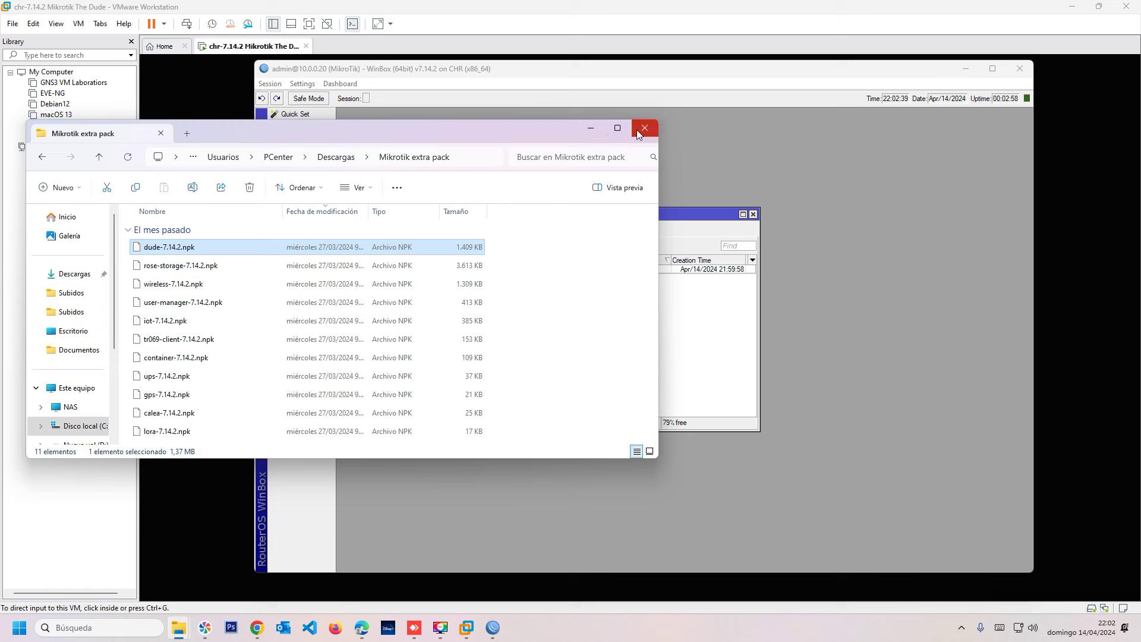
{"action": "left_click", "coordinate": [644, 129]}
{"action": "left_click_drag", "start_coordinate": [547, 212], "coordinate": [664, 159]}
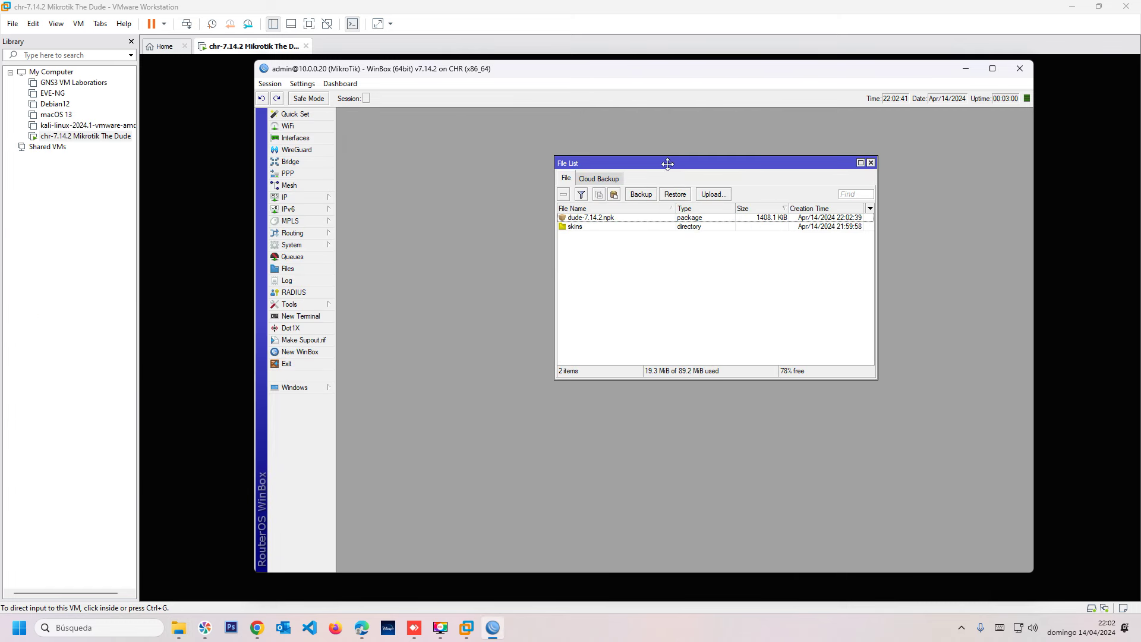
{"action": "left_click", "coordinate": [870, 162]}
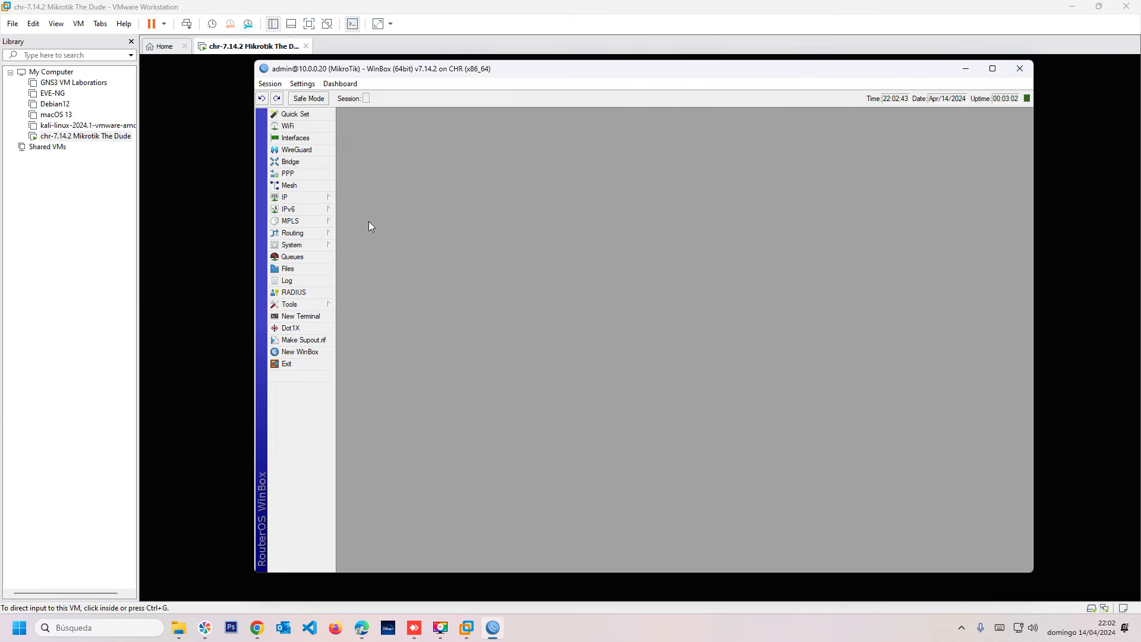
Run 'system reboot' in a new WinBox terminal and confirm with y.
{"action": "left_click", "coordinate": [291, 317]}
{"action": "type", "text": "sys"}
{"action": "key", "text": "Tab"}
{"action": "type", "text": "/ro"}
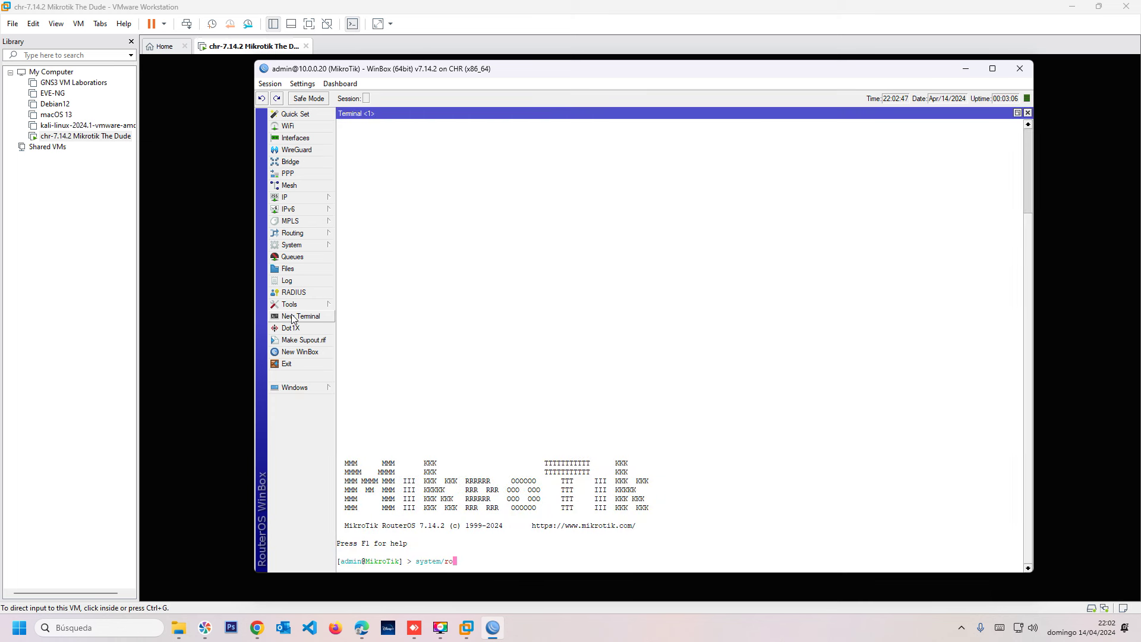
{"action": "key", "text": "BackSpace"}
{"action": "key", "text": "BackSpace"}
{"action": "key", "text": "BackSpace"}
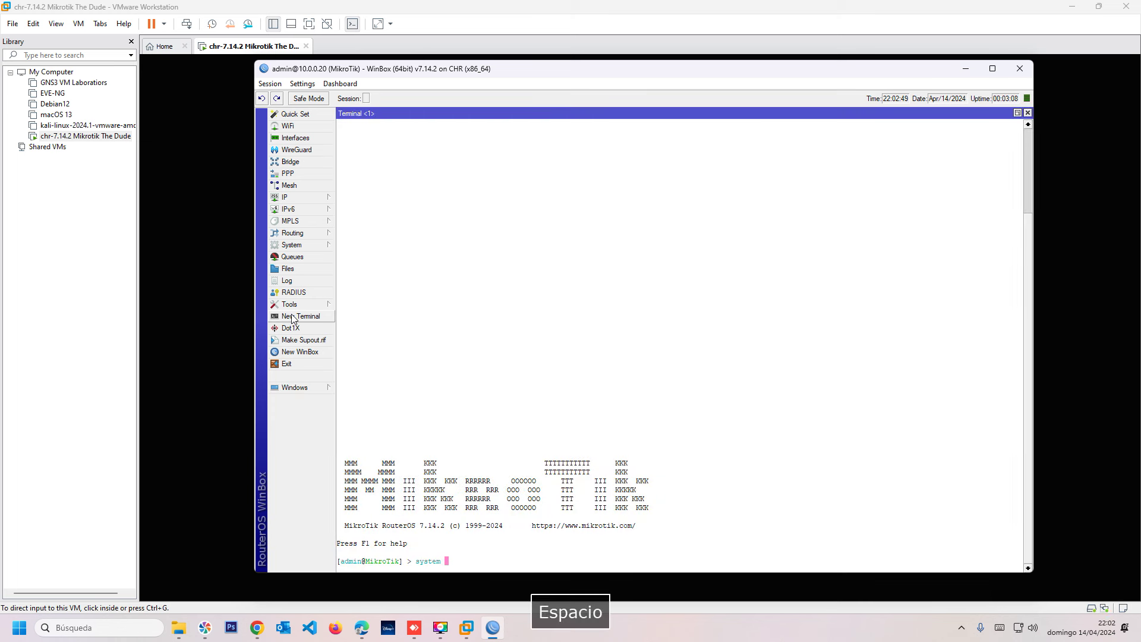
{"action": "type", "text": "reboo"}
{"action": "key", "text": "Tab"}
{"action": "key", "text": "Return"}
{"action": "type", "text": "y"}
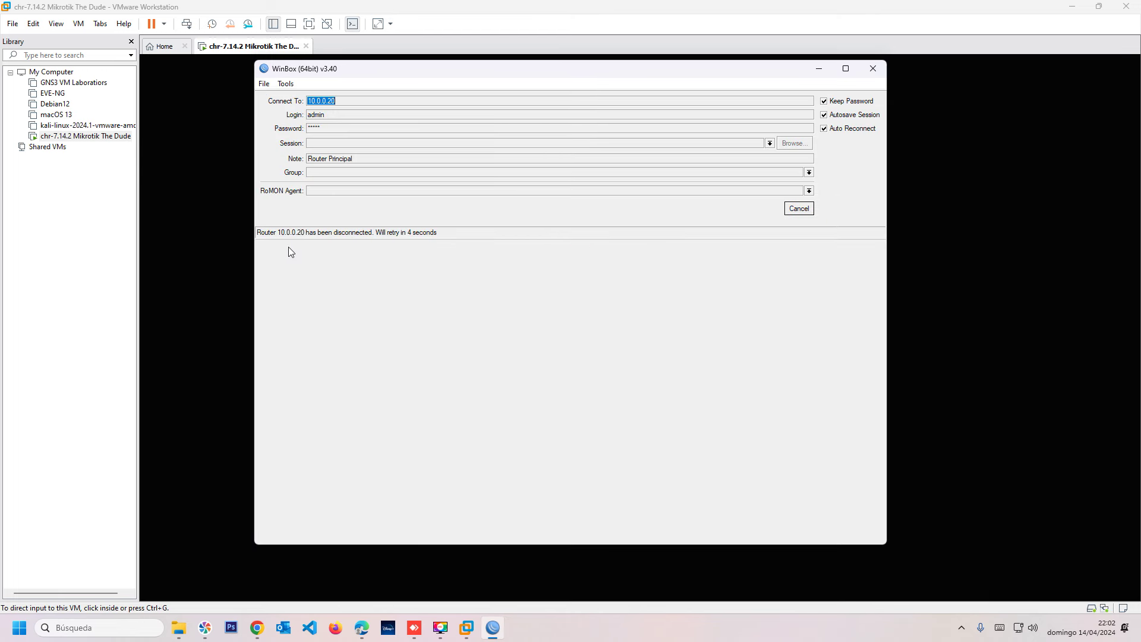
{"action": "left_click", "coordinate": [819, 73]}
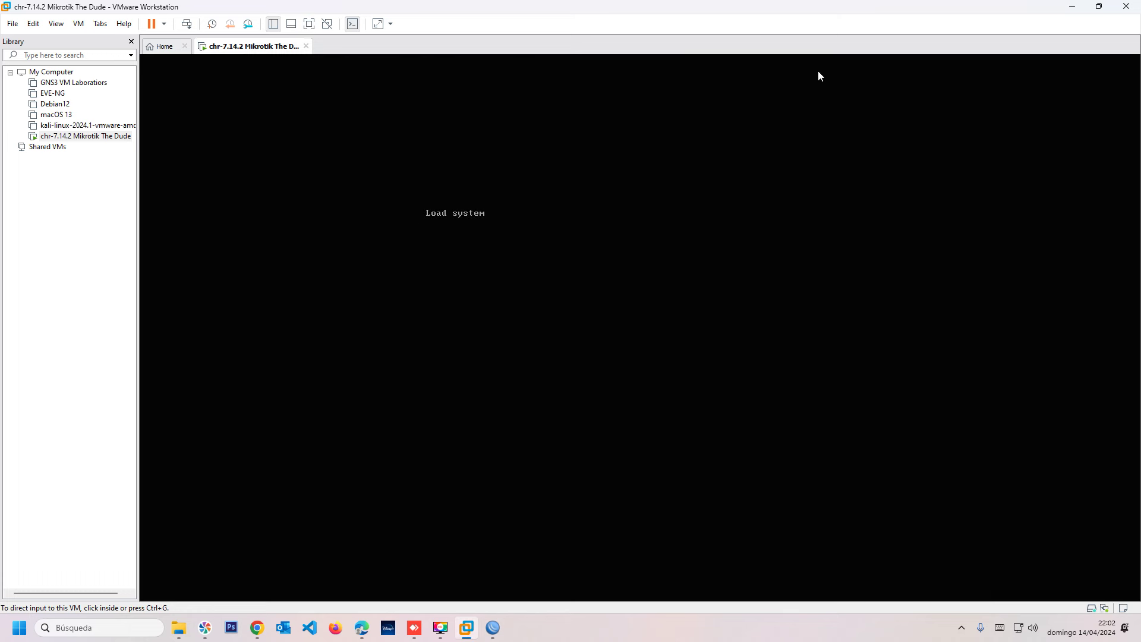
{"action": "left_click", "coordinate": [491, 636]}
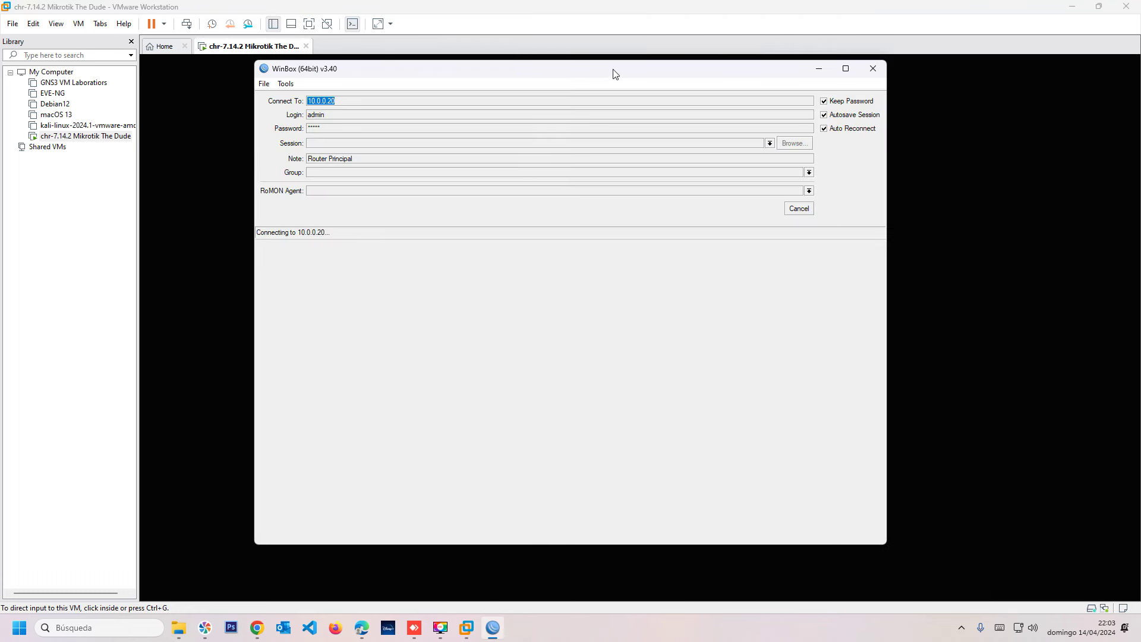
Switch to Chrome and highlight The Dude client label on the download page.
{"action": "left_click_drag", "start_coordinate": [614, 73], "coordinate": [640, 92]}
{"action": "left_click", "coordinate": [260, 628]}
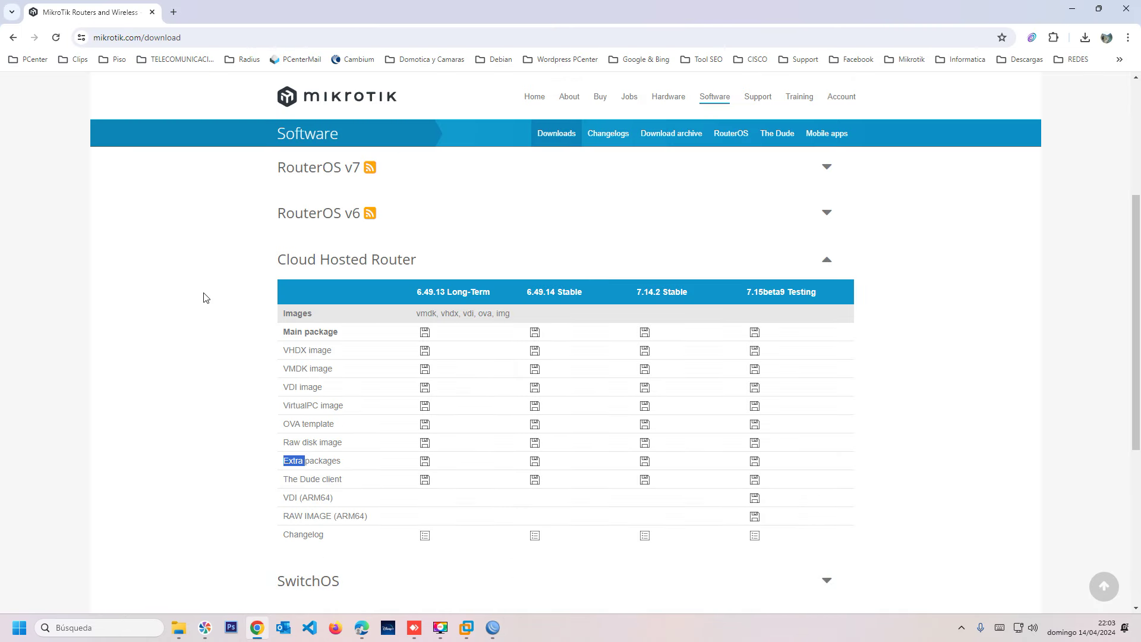
{"action": "left_click", "coordinate": [203, 297]}
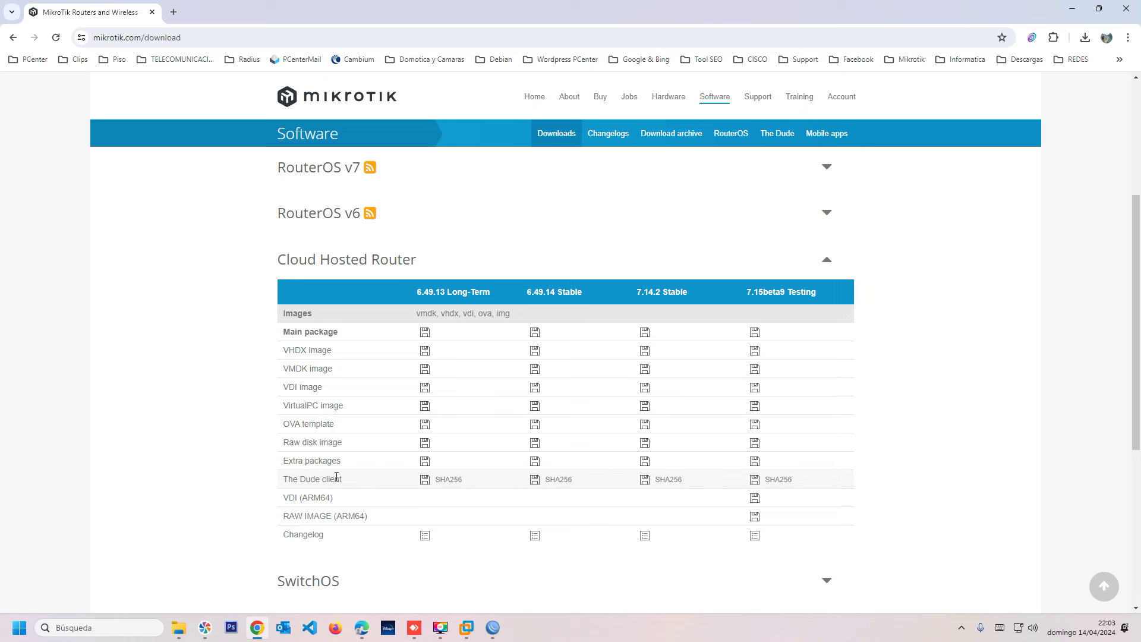
{"action": "left_click_drag", "start_coordinate": [293, 478], "coordinate": [328, 479]}
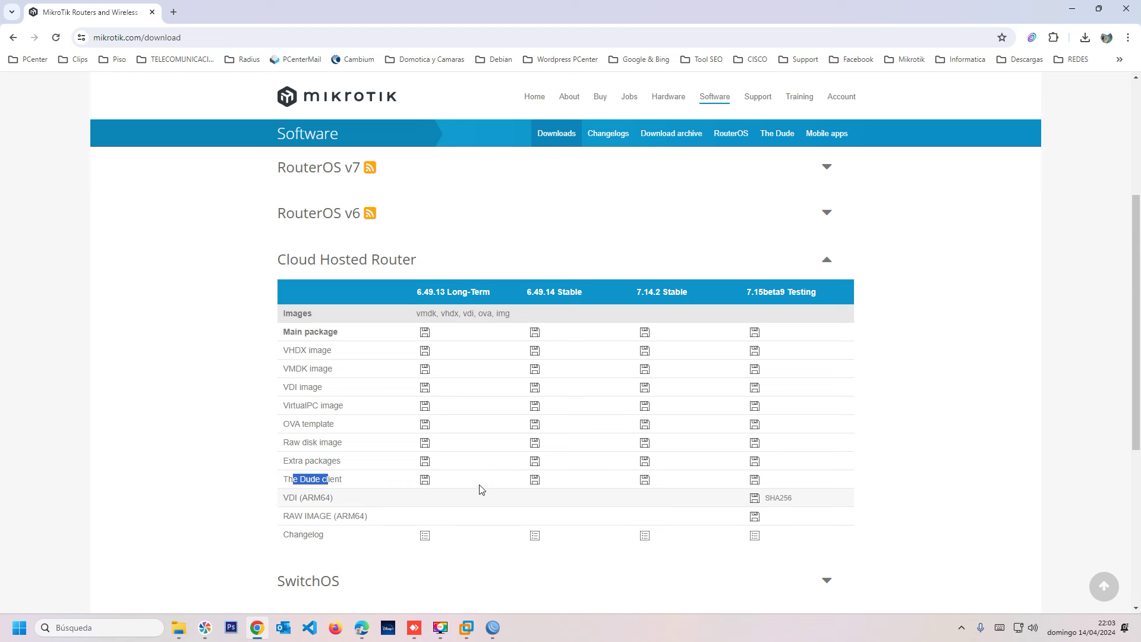
{"action": "mouse_move", "coordinate": [663, 482]}
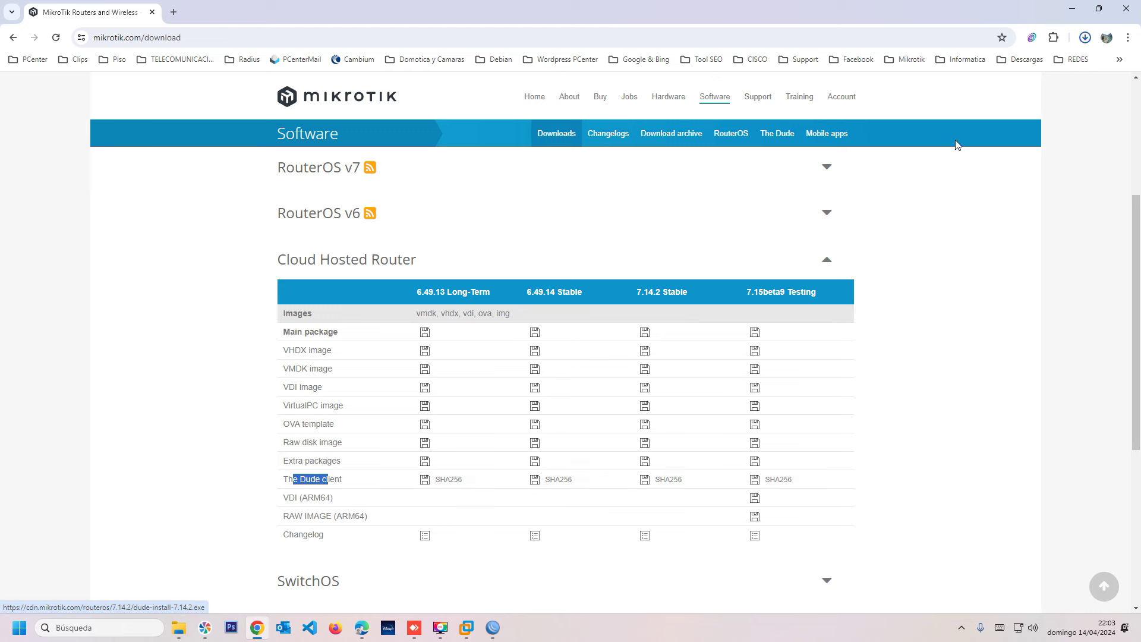
Show dude-install-7.14.2.exe in Descargas from Chrome's downloads list, then minimize Chrome.
{"action": "left_click", "coordinate": [1083, 39]}
{"action": "left_click", "coordinate": [1052, 69]}
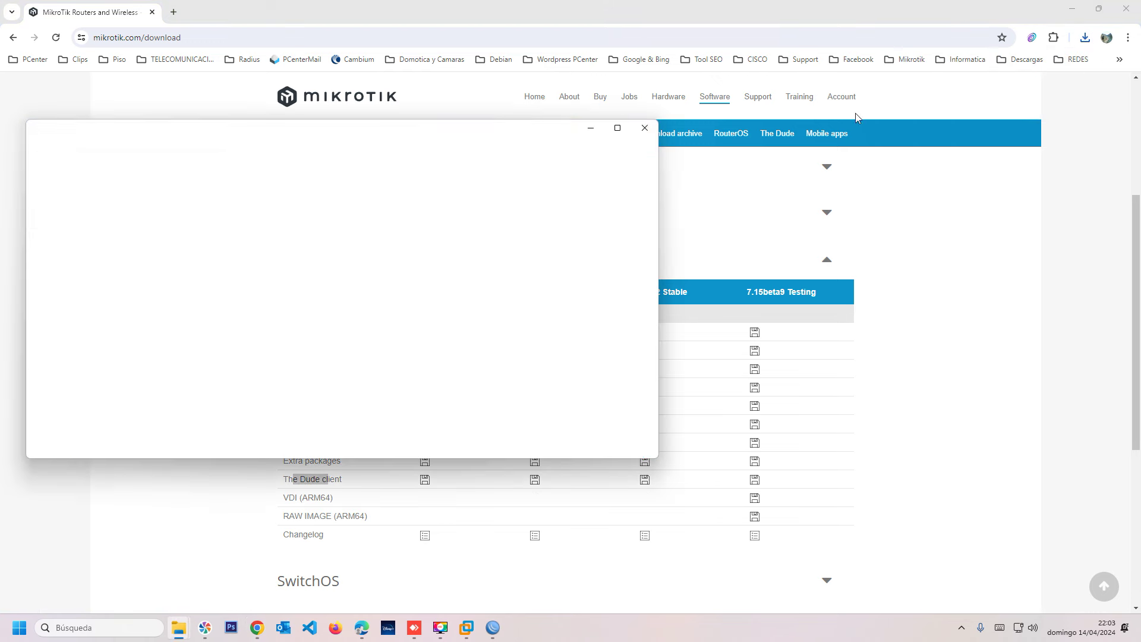
{"action": "left_click_drag", "start_coordinate": [360, 123], "coordinate": [520, 91]}
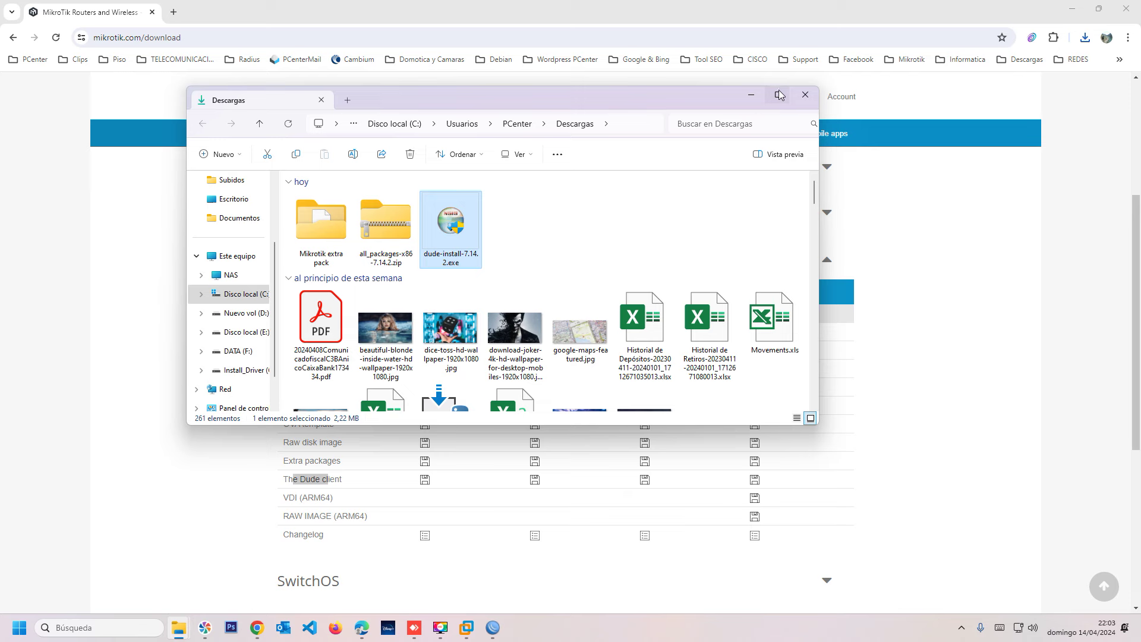
{"action": "left_click", "coordinate": [1072, 8]}
{"action": "left_click_drag", "start_coordinate": [523, 101], "coordinate": [602, 201]}
Retry and cancel WinBox's connection to 10.0.0.20, then check the VM console.
{"action": "left_click", "coordinate": [829, 194]}
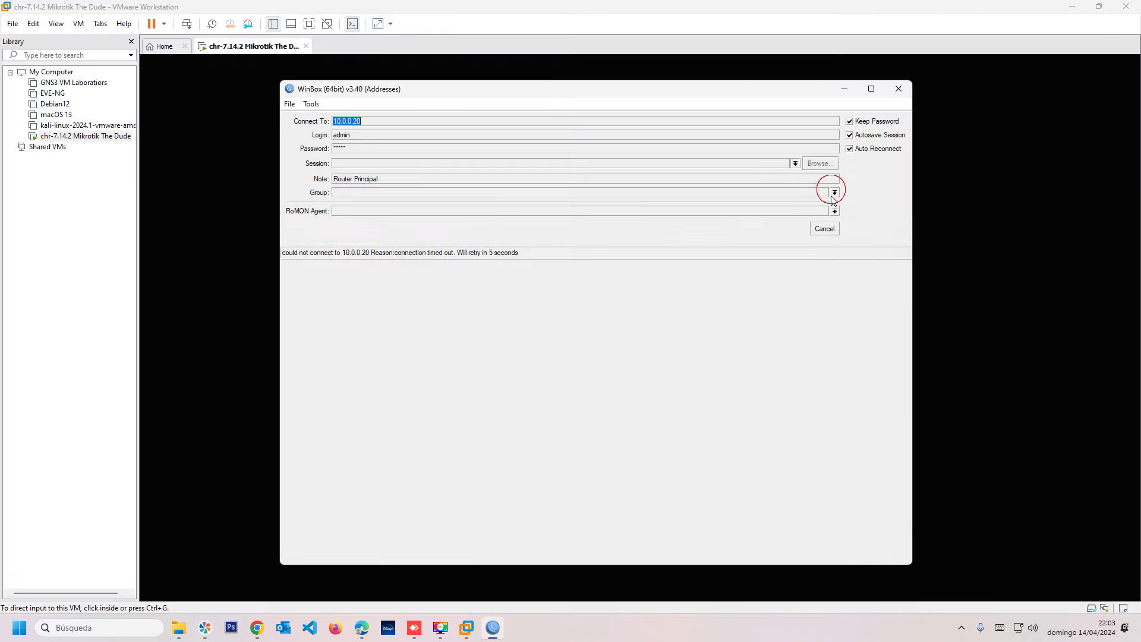
{"action": "left_click", "coordinate": [816, 230]}
{"action": "left_click", "coordinate": [814, 229]}
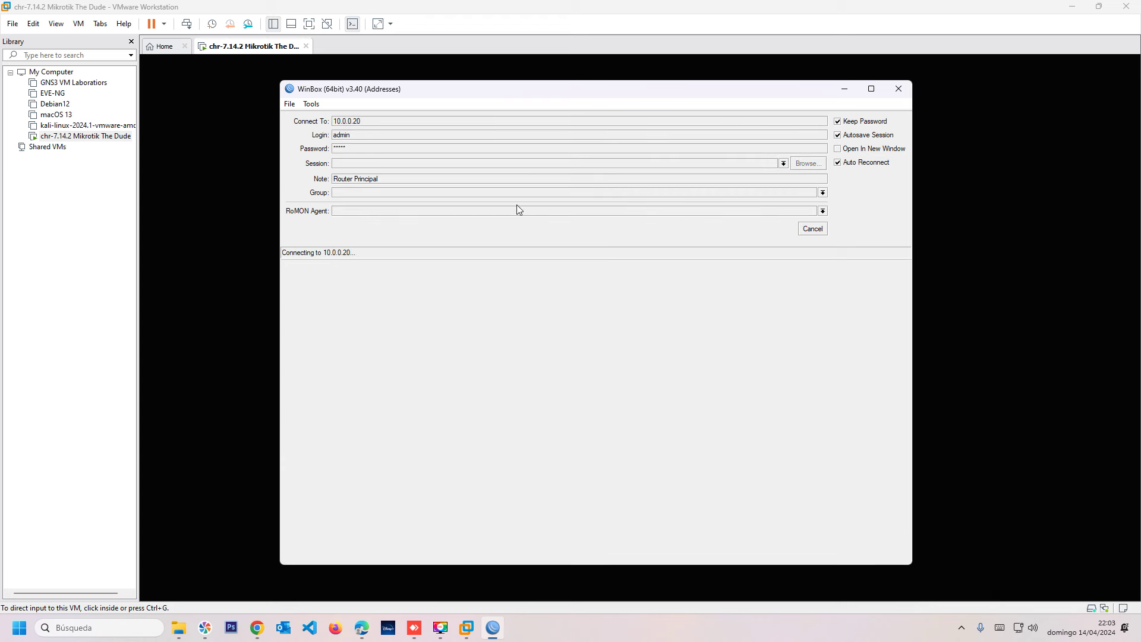
{"action": "left_click", "coordinate": [811, 228]}
{"action": "left_click", "coordinate": [844, 88]}
{"action": "left_click", "coordinate": [601, 227]}
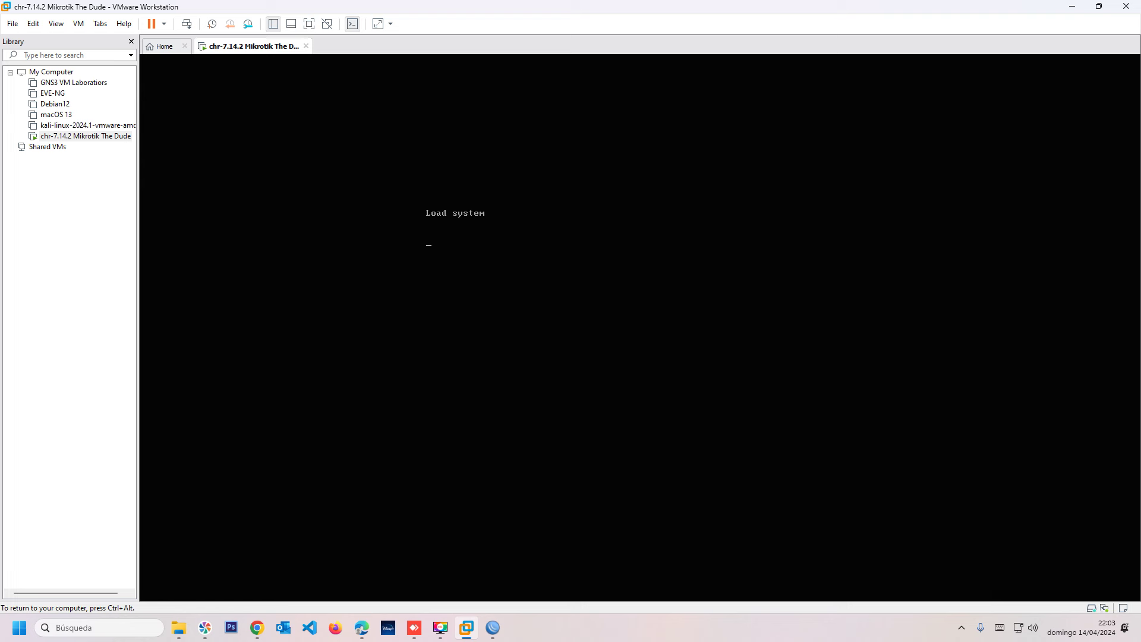
{"action": "key", "text": "ctrl+alt"}
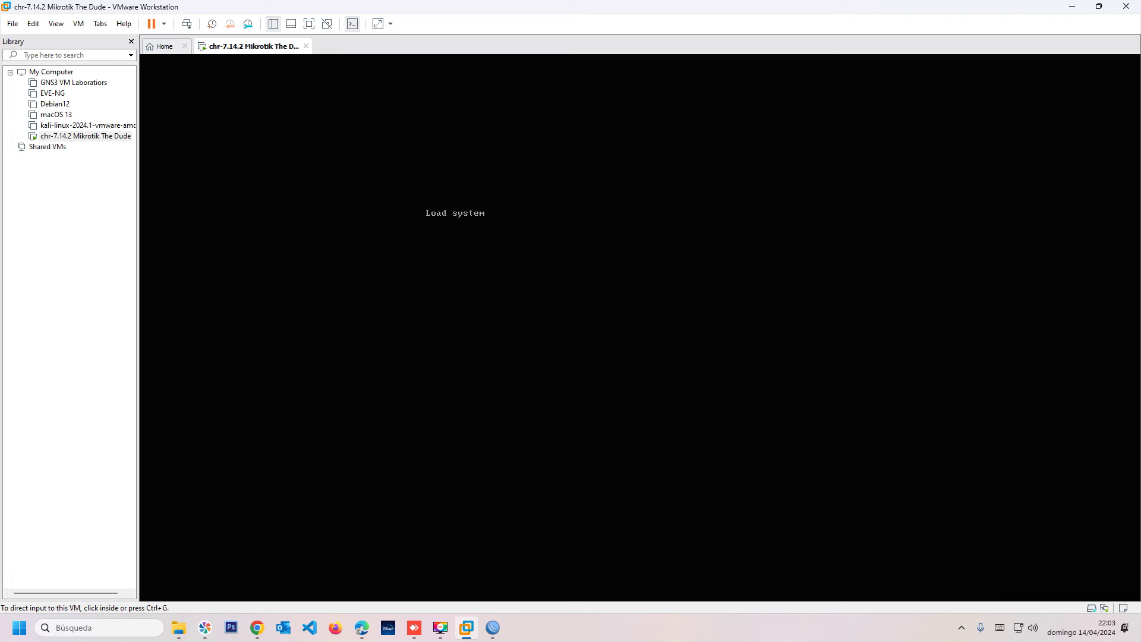
Retype 10.0.0.20 in WinBox's connection window and connect again.
{"action": "key", "text": "alt+Tab"}
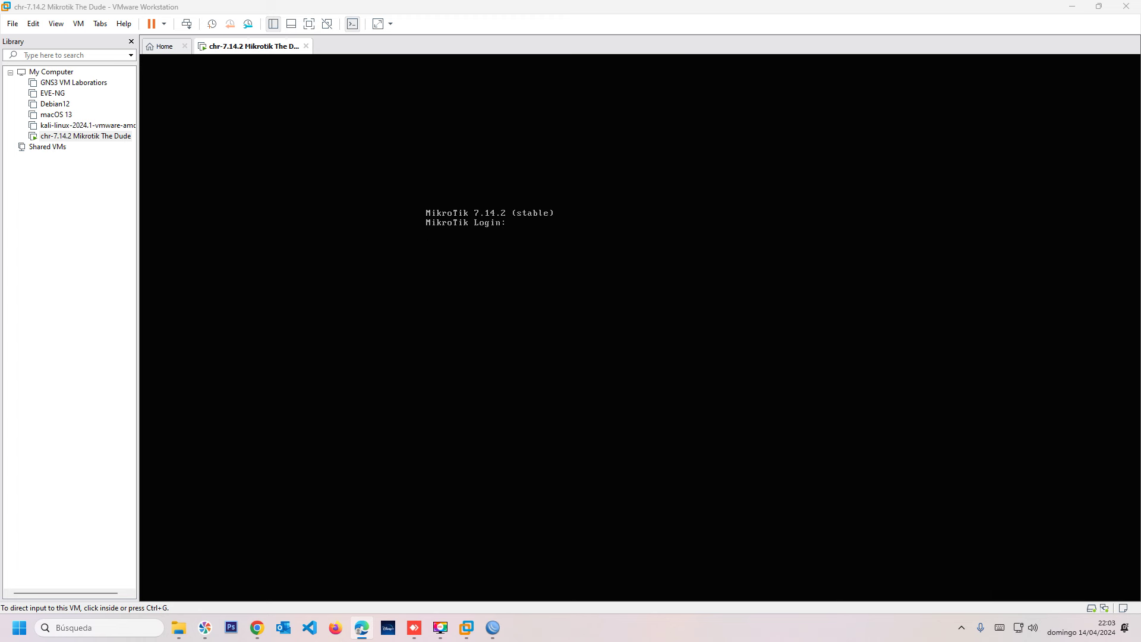
{"action": "left_click", "coordinate": [492, 627]}
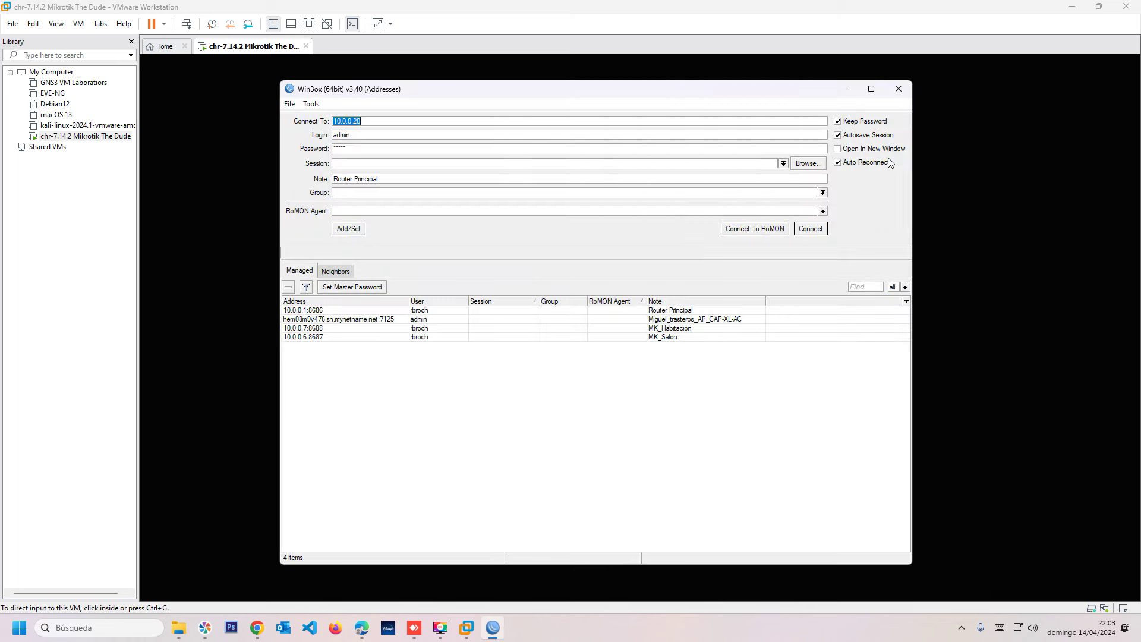
{"action": "left_click", "coordinate": [811, 230]}
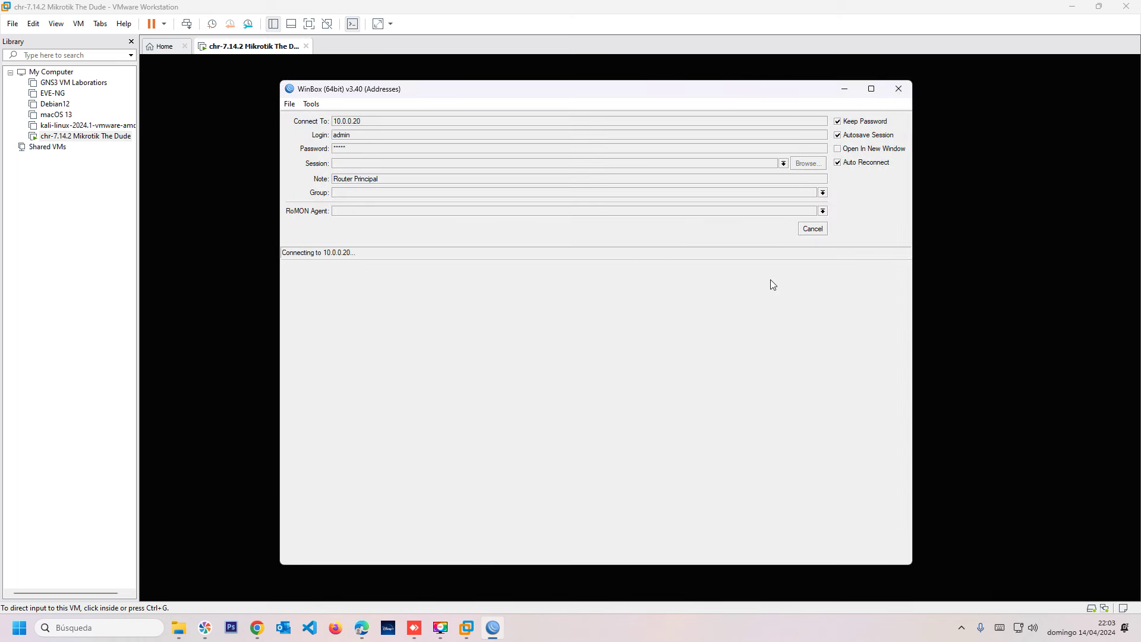
{"action": "left_click", "coordinate": [814, 232]}
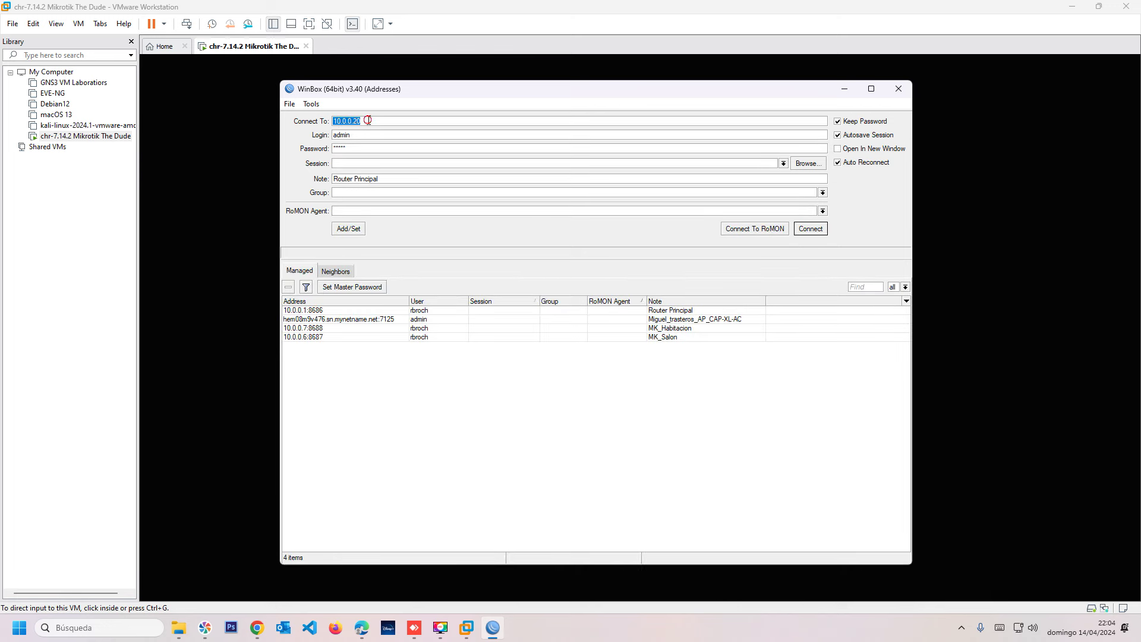
{"action": "type", "text": "10.0.0.20"}
{"action": "key", "text": "Return"}
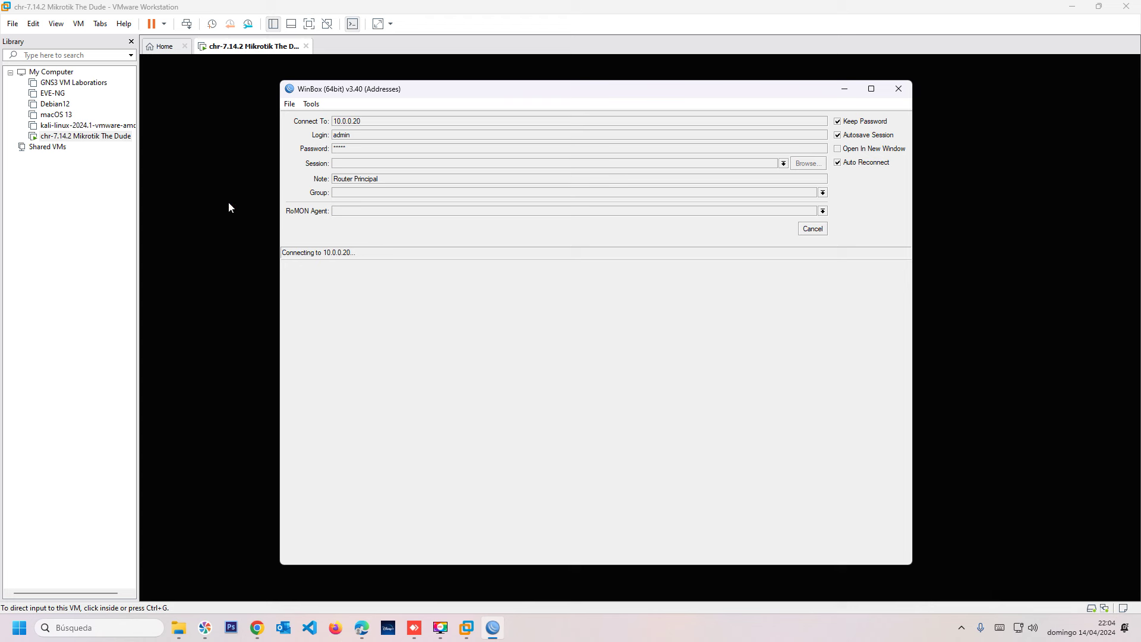
Log into the router's VM console as admin, then return to WinBox's Neighbors list.
{"action": "left_click", "coordinate": [230, 204]}
{"action": "left_click", "coordinate": [517, 265]}
{"action": "type", "text": "admin"}
{"action": "key", "text": "Return"}
{"action": "key", "text": "Return"}
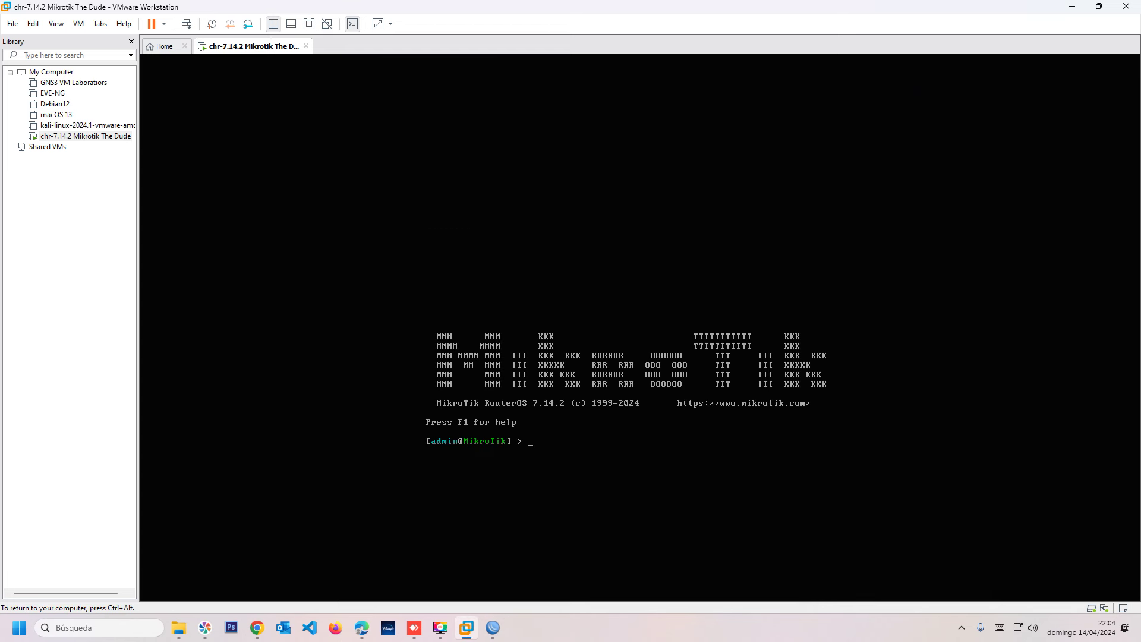
{"action": "key", "text": "ctrl+alt"}
{"action": "left_click", "coordinate": [493, 627]}
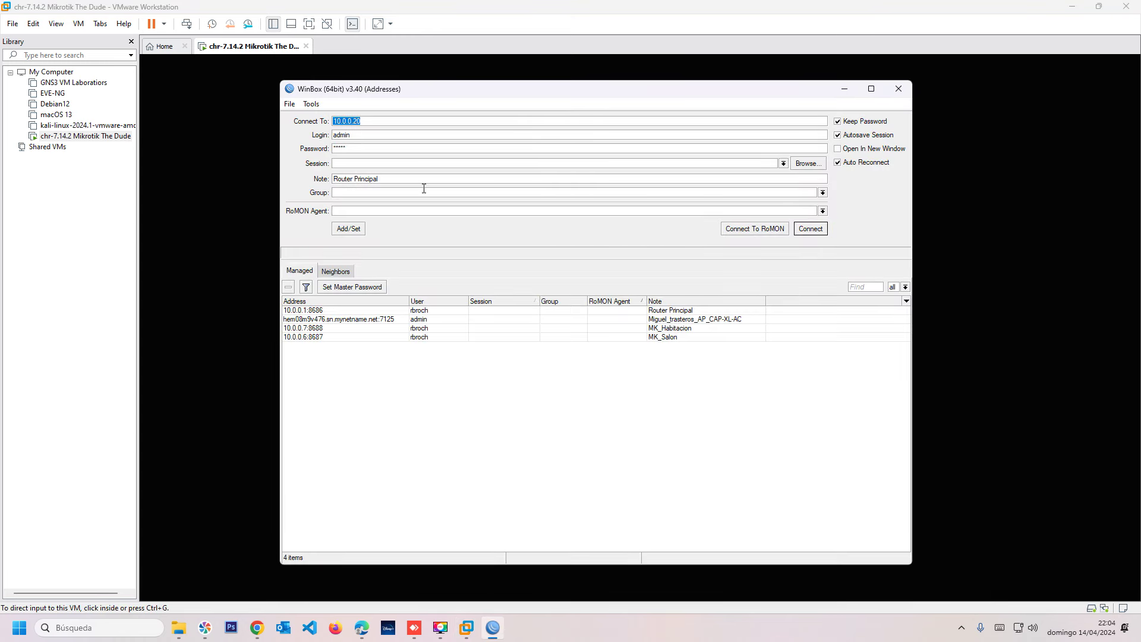
{"action": "left_click", "coordinate": [334, 272]}
Refresh the neighbours, select the CHR, then try and cancel a connection to 10.0.0.20.
{"action": "left_click", "coordinate": [313, 287]}
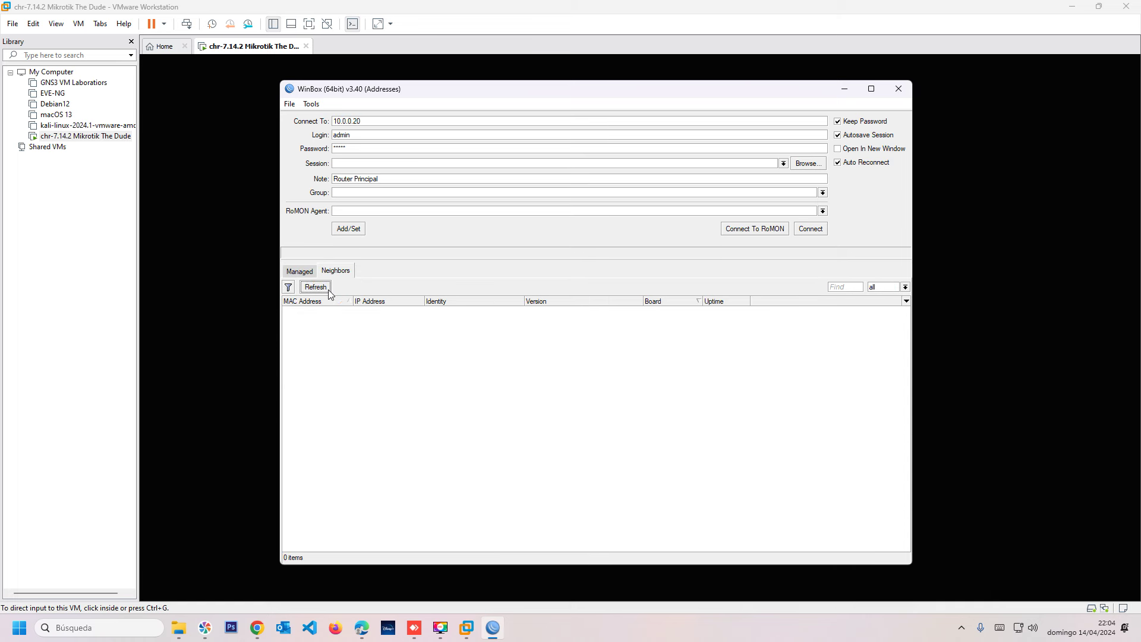
{"action": "left_click", "coordinate": [365, 362]}
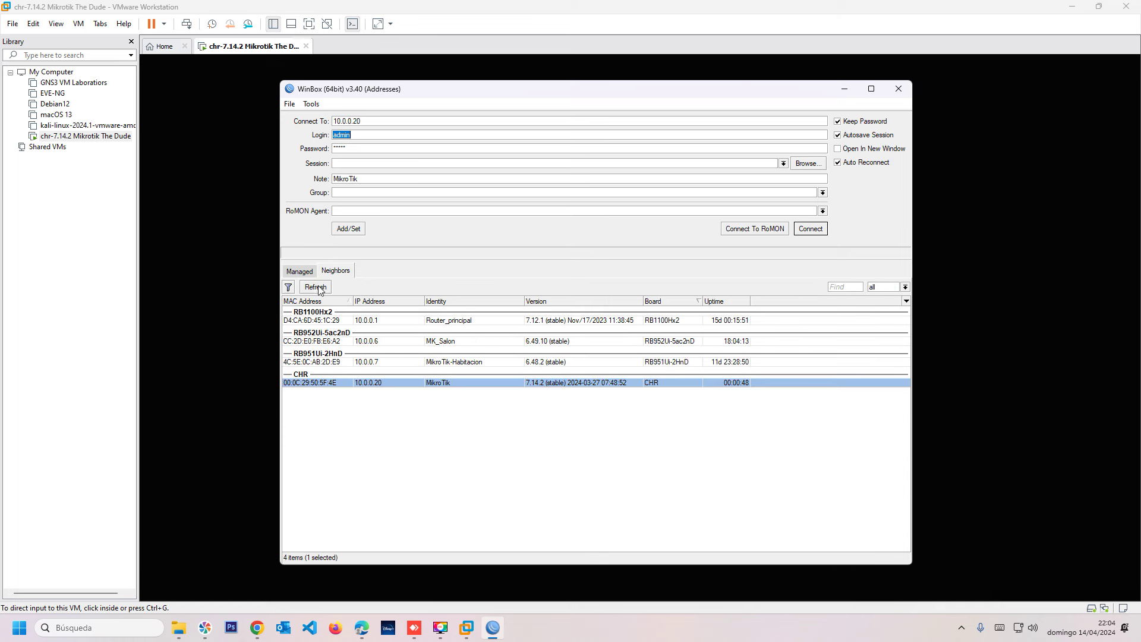
{"action": "left_click", "coordinate": [300, 271]}
{"action": "double_click", "coordinate": [378, 118]}
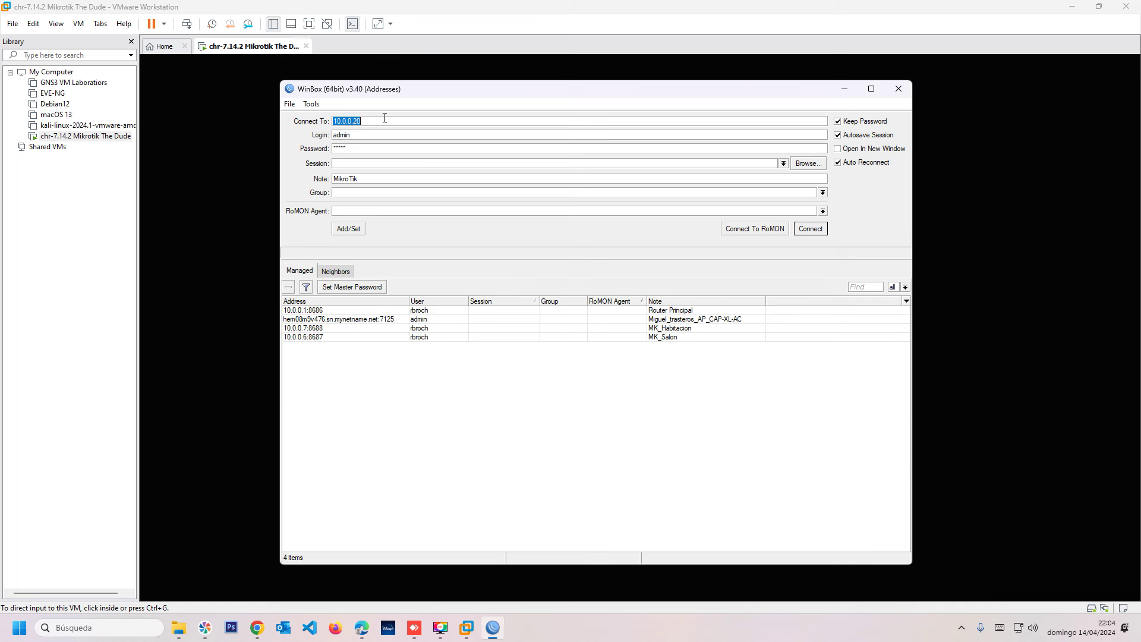
{"action": "key", "text": "Return"}
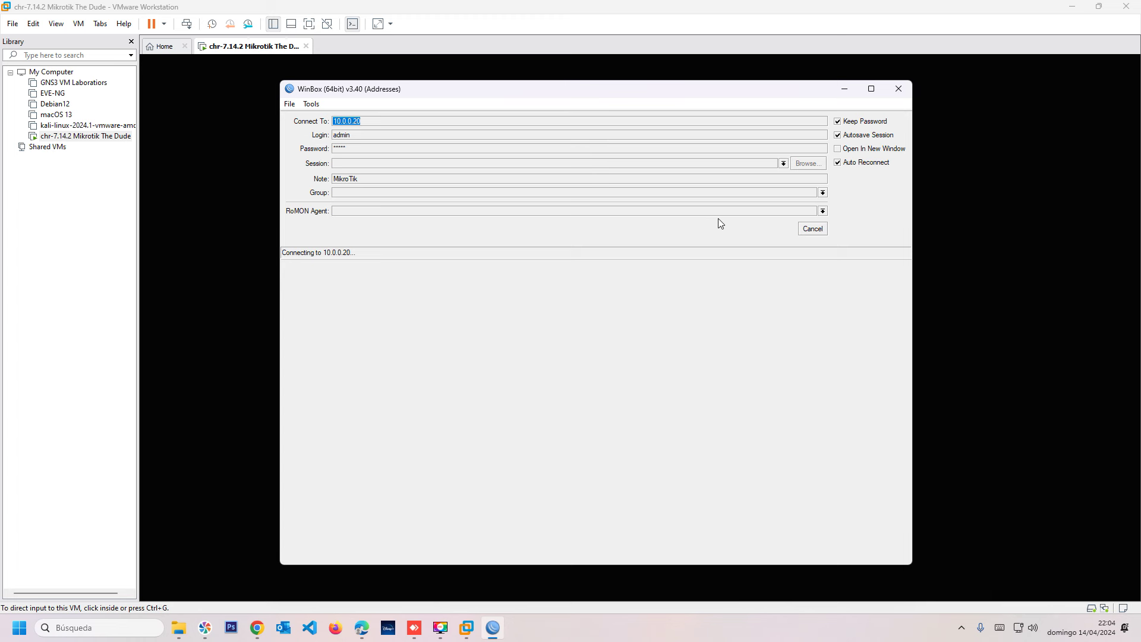
{"action": "left_click", "coordinate": [809, 229]}
Connect to the CHR router from the Neighbors list using its MAC address.
{"action": "left_click", "coordinate": [335, 269]}
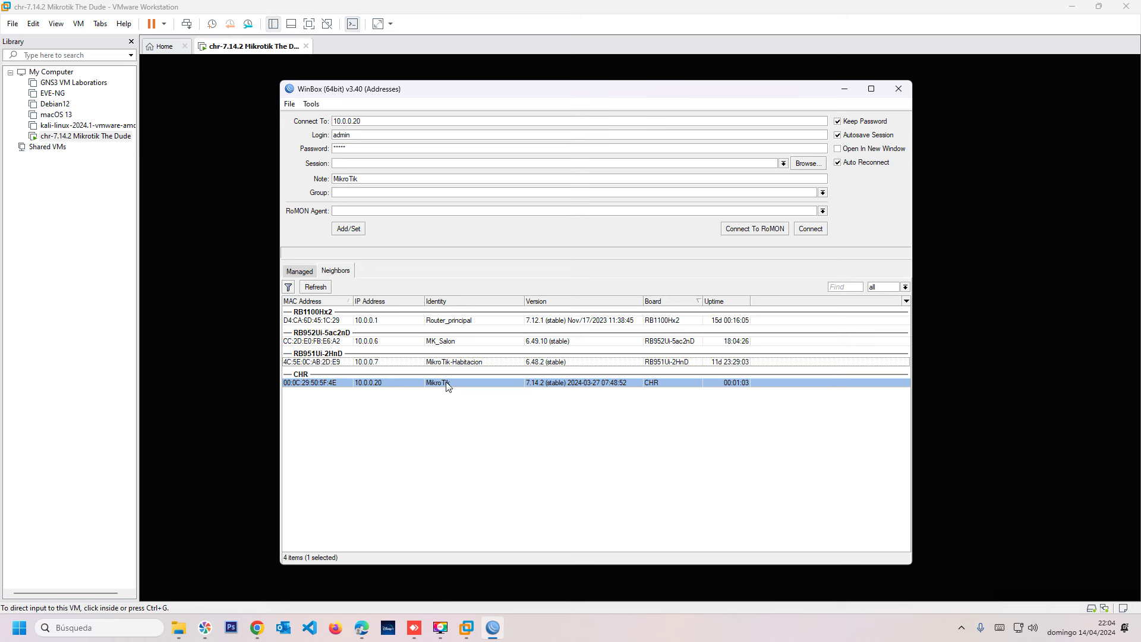
{"action": "left_click", "coordinate": [368, 384]}
{"action": "left_click", "coordinate": [326, 383]}
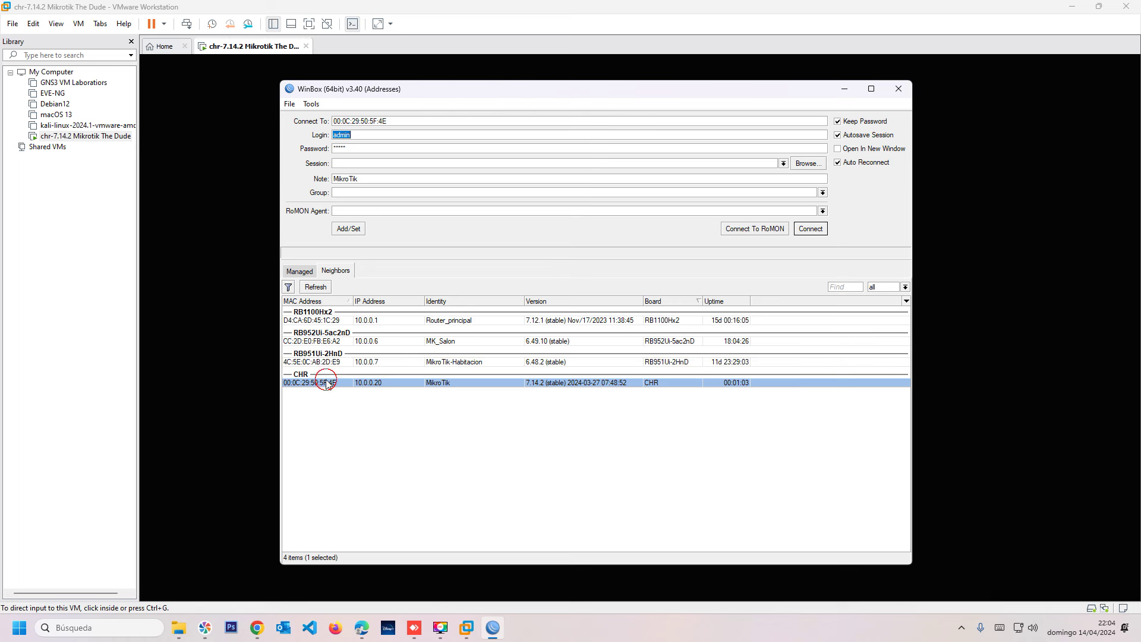
{"action": "left_click", "coordinate": [813, 229]}
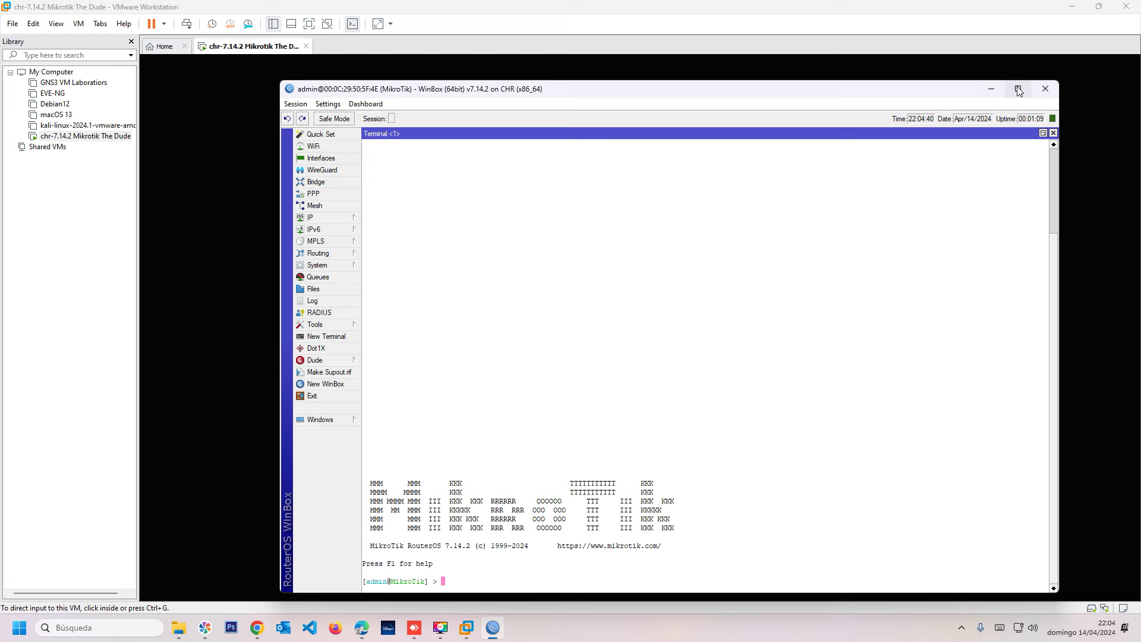
Disconnect the session, cancel a reconnect to 10.0.0.20, and bring up the CHR's VMware console.
{"action": "left_click", "coordinate": [301, 105]}
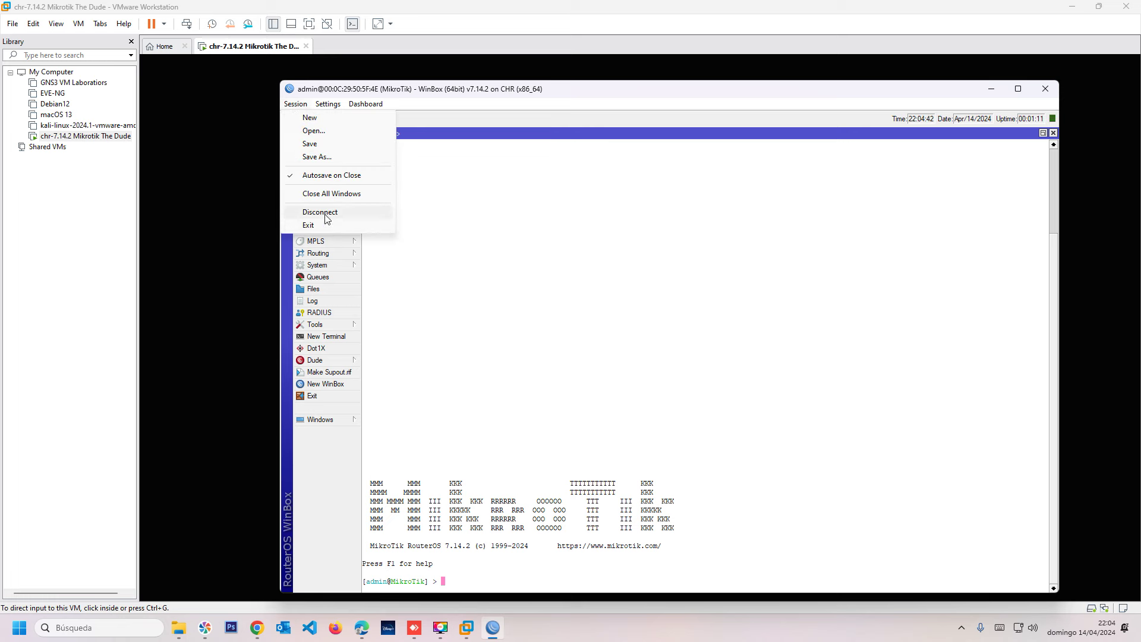
{"action": "left_click", "coordinate": [321, 213]}
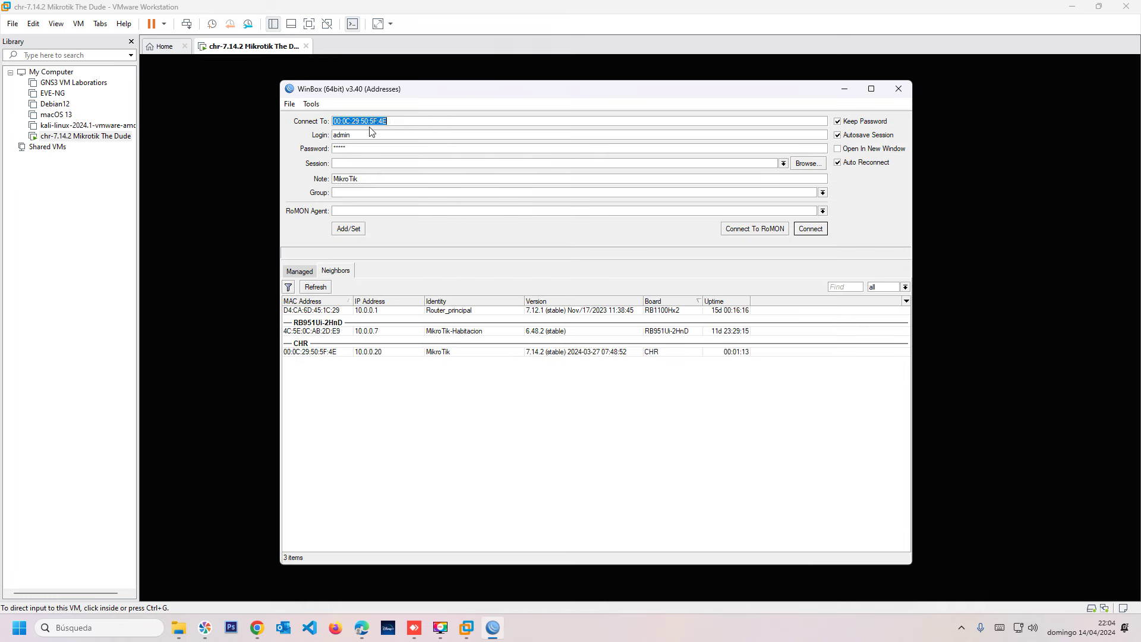
{"action": "type", "text": "10.0.0."}
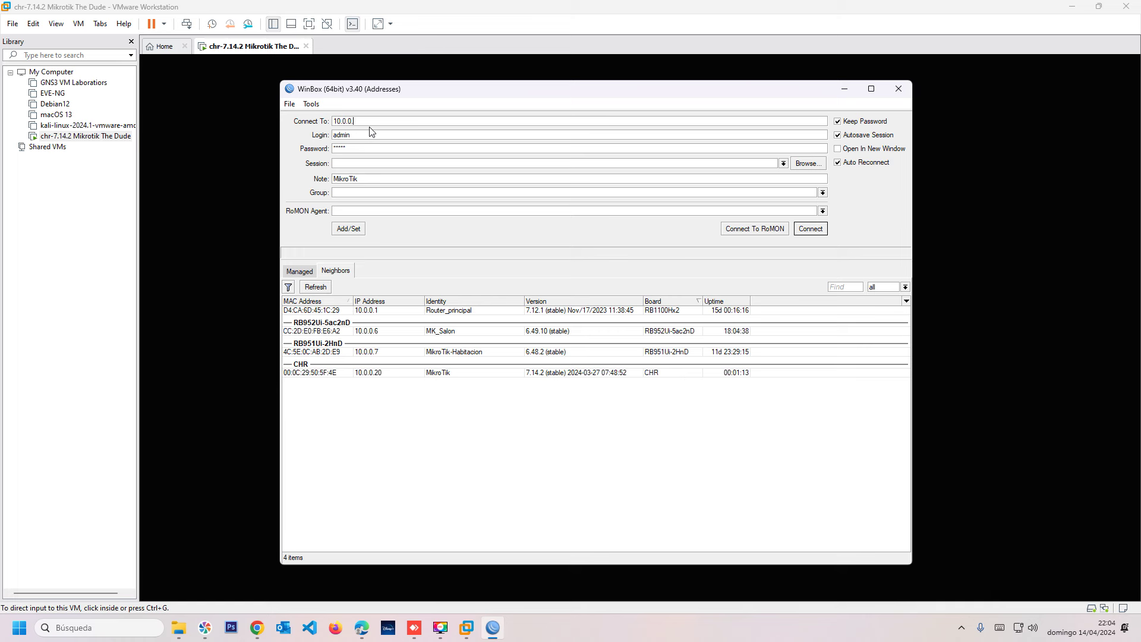
{"action": "type", "text": "20"}
{"action": "key", "text": "Return"}
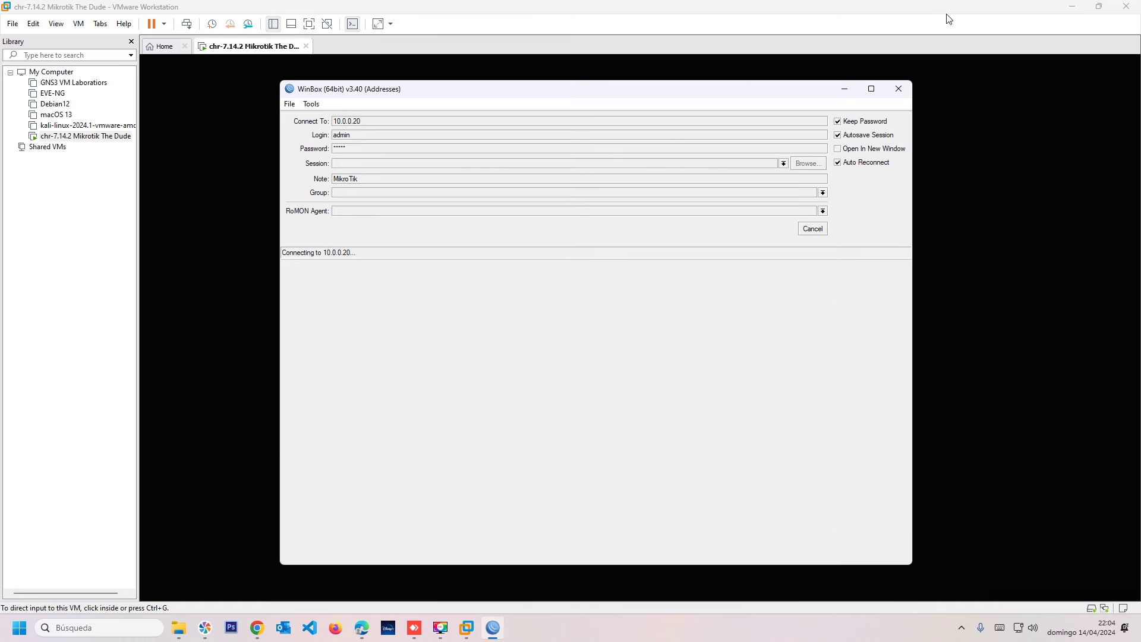
{"action": "left_click", "coordinate": [812, 230]}
{"action": "left_click", "coordinate": [975, 227]}
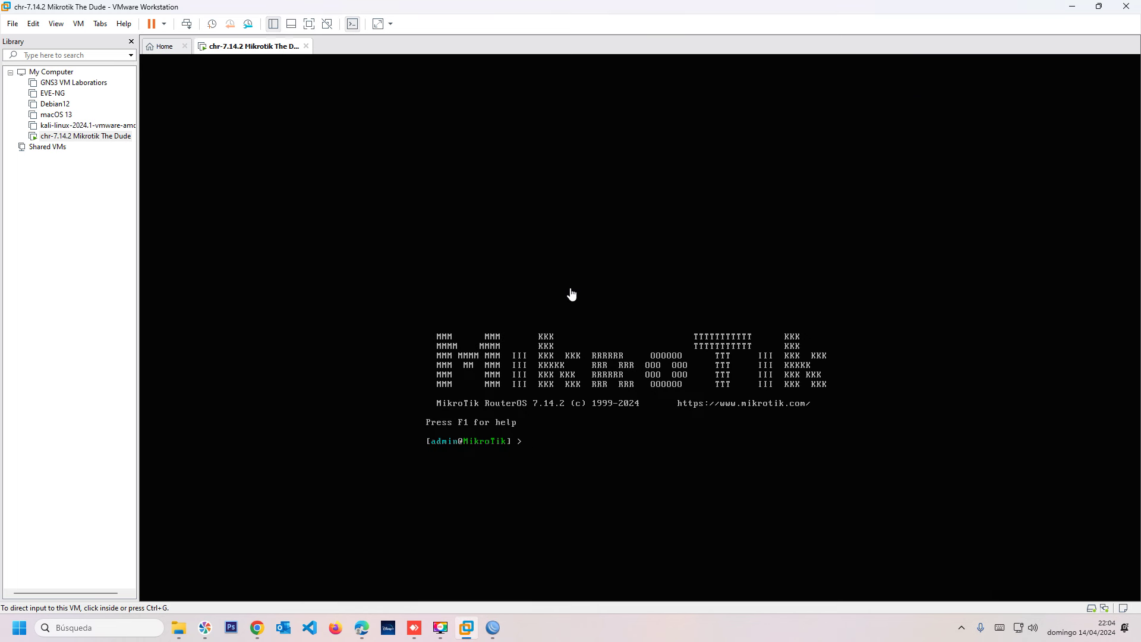
Run 'ip address/print' to confirm 10.0.0.20/24 on ether1.
{"action": "left_click", "coordinate": [585, 400]}
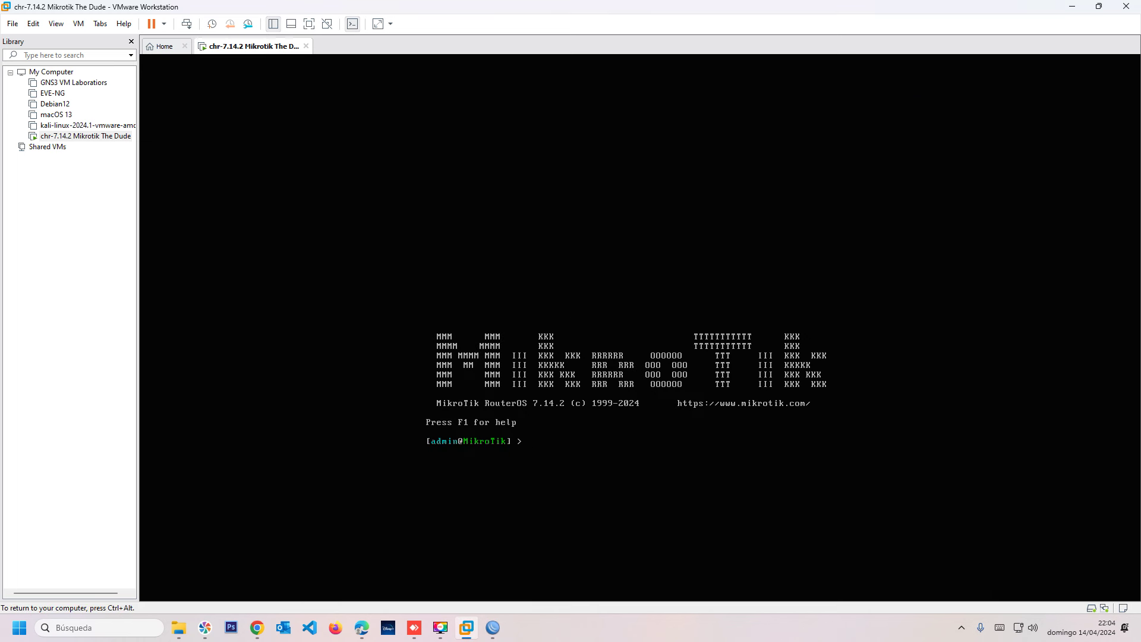
{"action": "type", "text": "ip address/pr"}
{"action": "key", "text": "Return"}
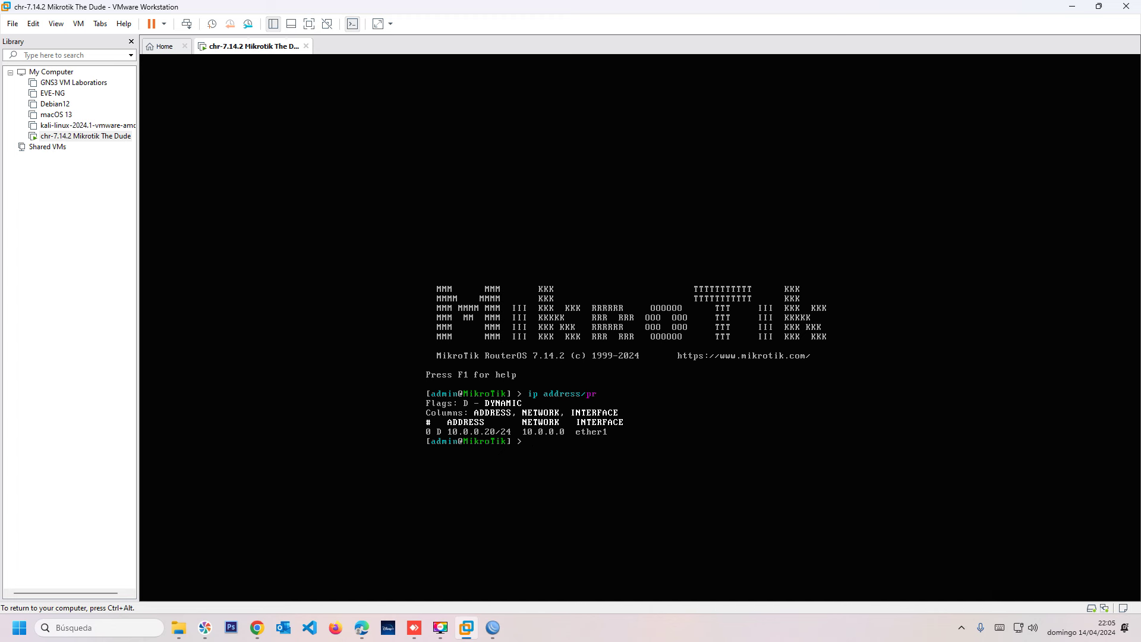
Ping 10.0.0.20 from a host command prompt, then close it and restore WinBox.
{"action": "key", "text": "ctrl+alt"}
{"action": "left_click", "coordinate": [774, 636]}
{"action": "key", "text": "super+r"}
{"action": "type", "text": "cmd"}
{"action": "key", "text": "Return"}
{"action": "type", "text": "ping 10.0.0.20"}
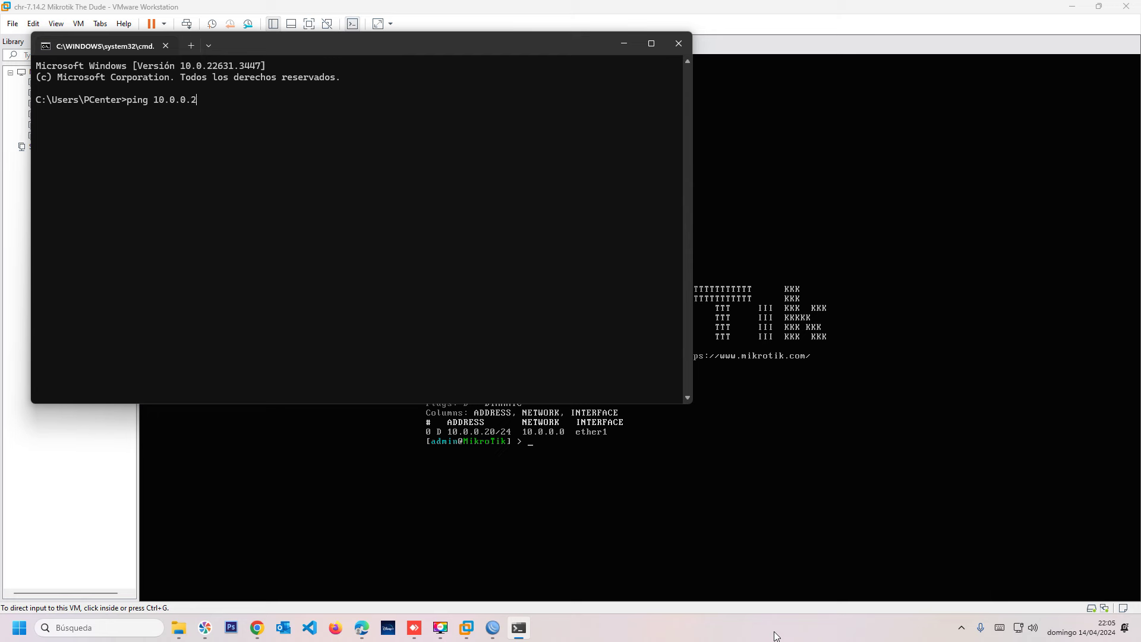
{"action": "key", "text": "Return"}
{"action": "key", "text": "ctrl+c"}
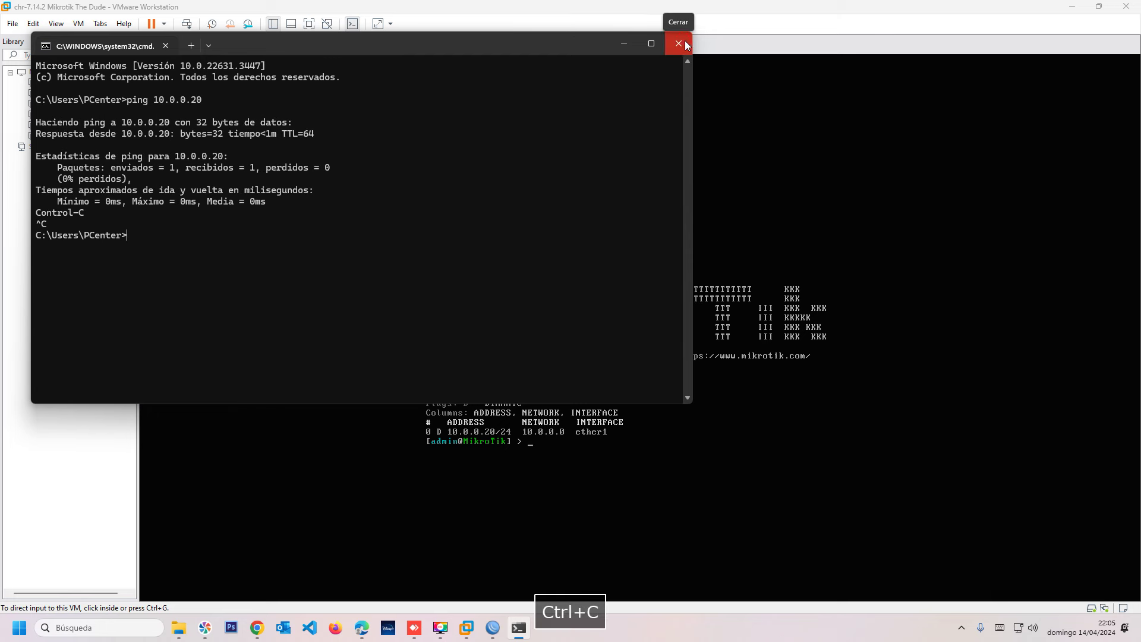
{"action": "left_click", "coordinate": [678, 43]}
{"action": "left_click", "coordinate": [492, 627]}
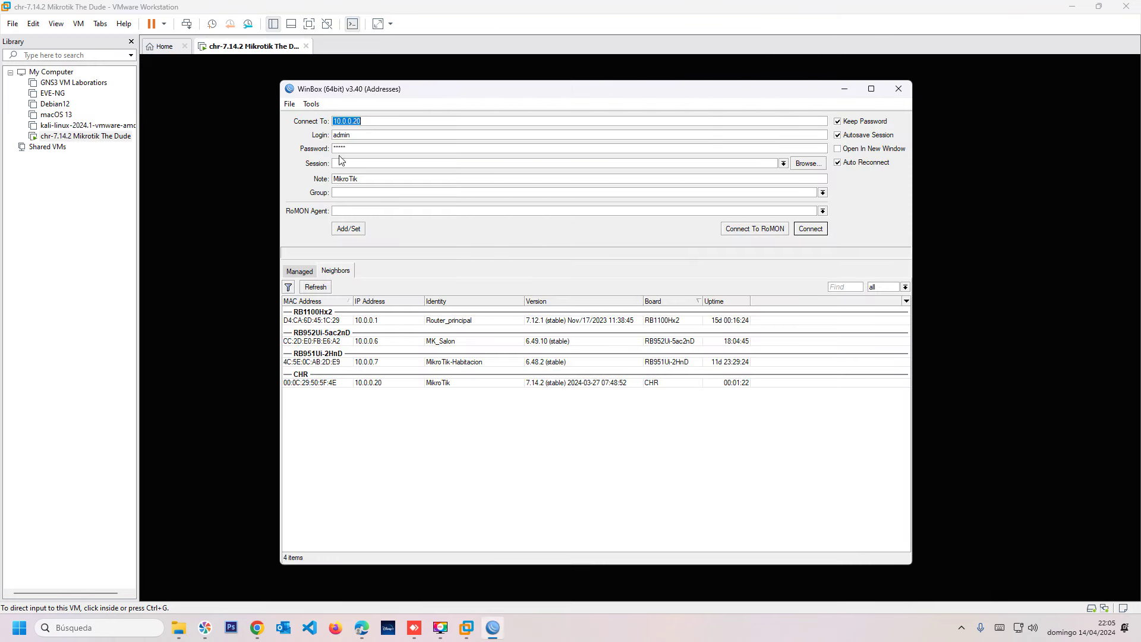
Log in to the router at 10.0.0.20 with the admin password.
{"action": "double_click", "coordinate": [371, 121]}
{"action": "key", "text": "Tab"}
{"action": "key", "text": "Tab"}
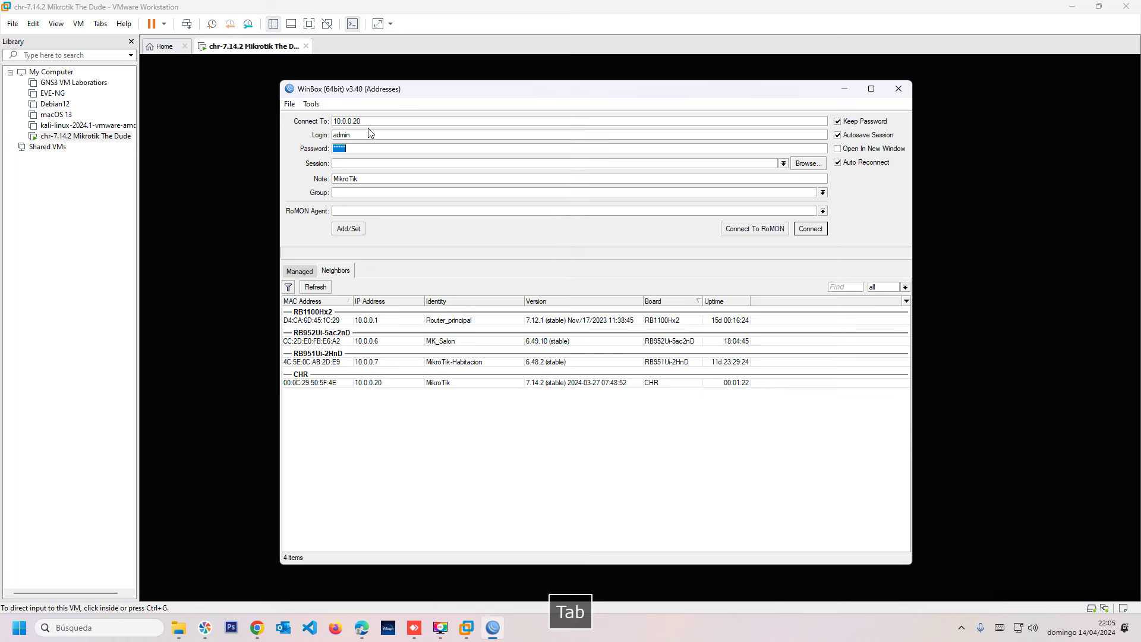
{"action": "type", "text": "***"}
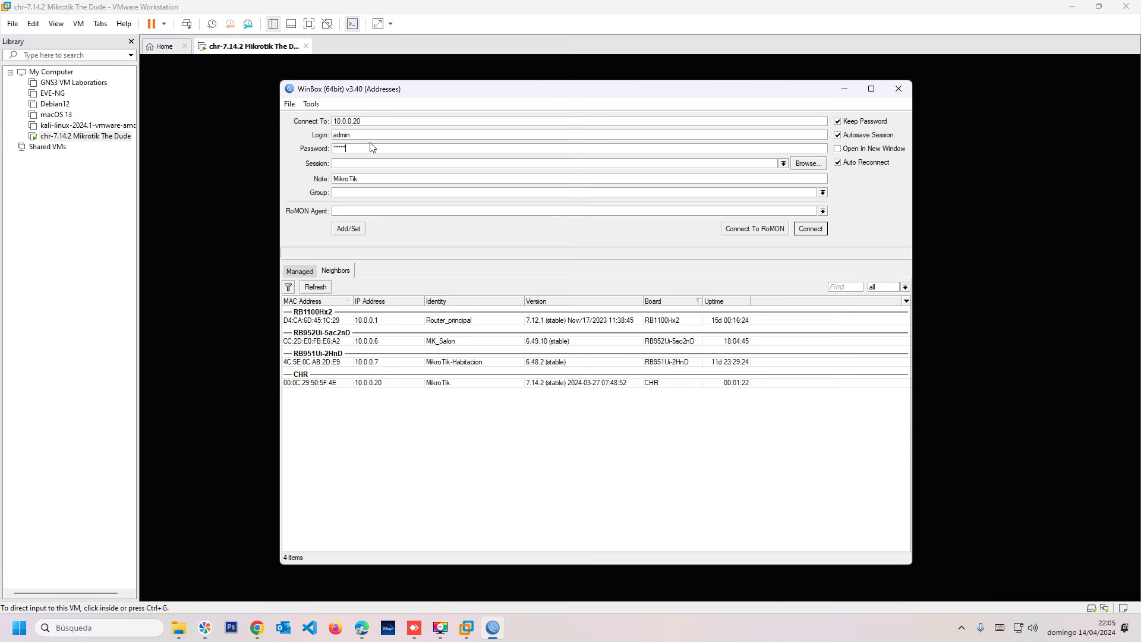
{"action": "key", "text": "Return"}
Close the Terminal pane and reposition the router session window.
{"action": "left_click_drag", "start_coordinate": [404, 92], "coordinate": [355, 92]}
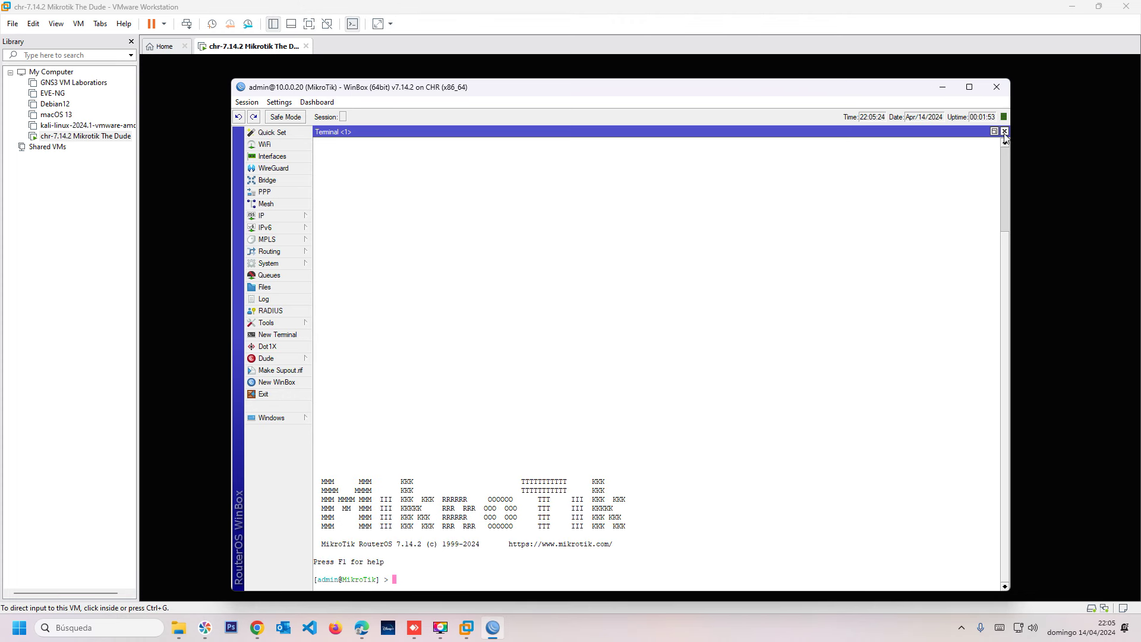
{"action": "left_click", "coordinate": [1004, 131]}
{"action": "left_click_drag", "start_coordinate": [551, 92], "coordinate": [575, 88]}
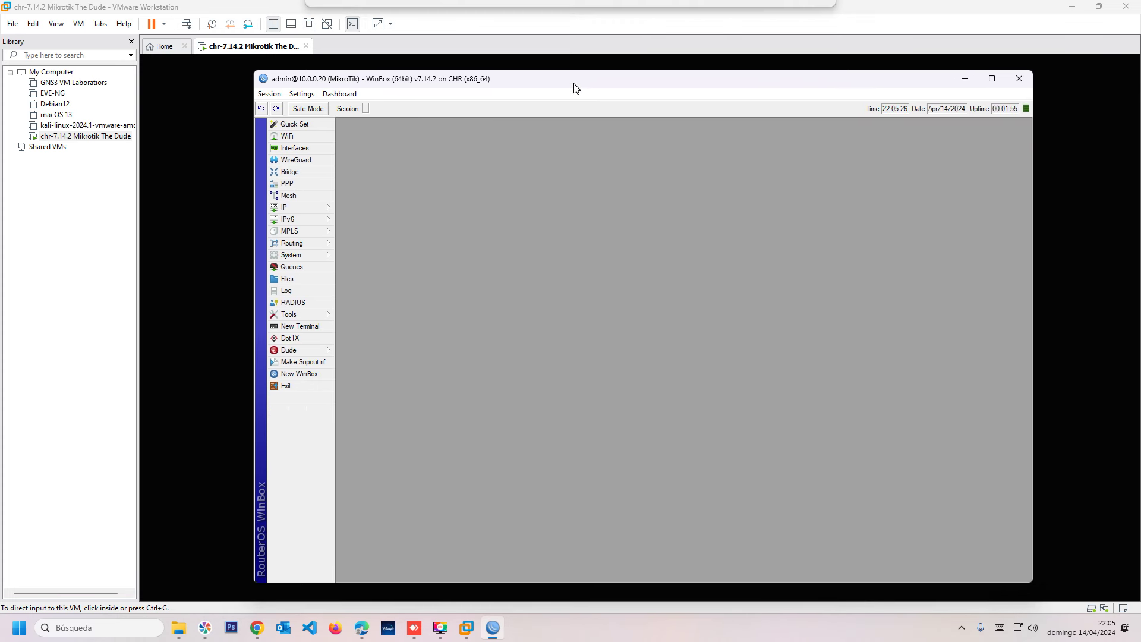
{"action": "left_click_drag", "start_coordinate": [352, 82], "coordinate": [309, 81]}
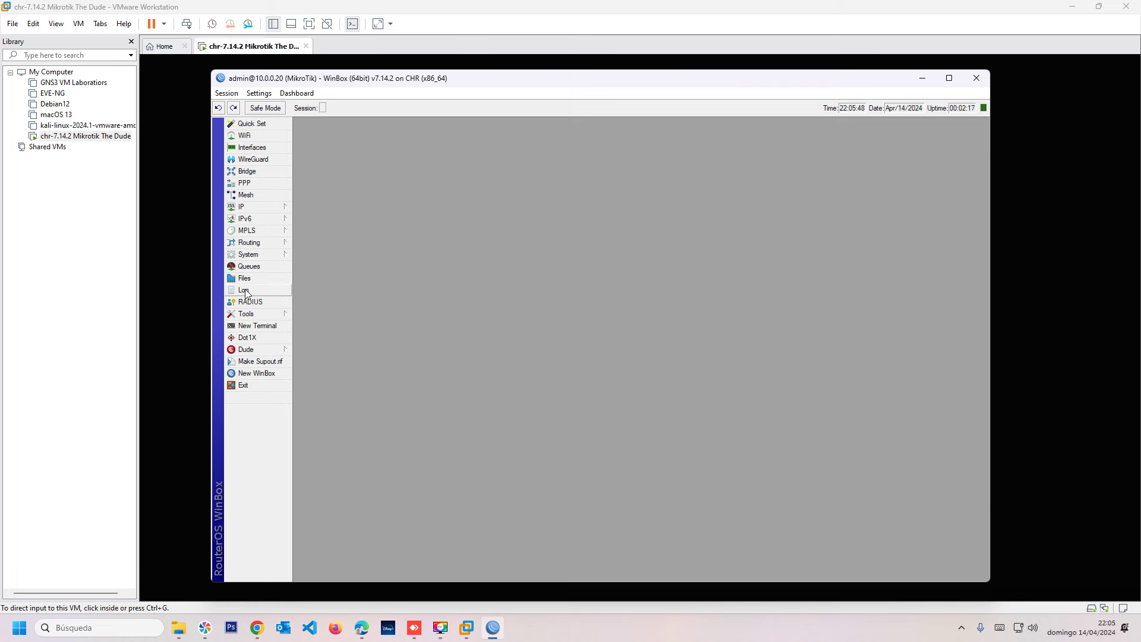
Open Dude > Settings, showing Dude not enabled, data directory 'dude', status stopped.
{"action": "left_click", "coordinate": [251, 353]}
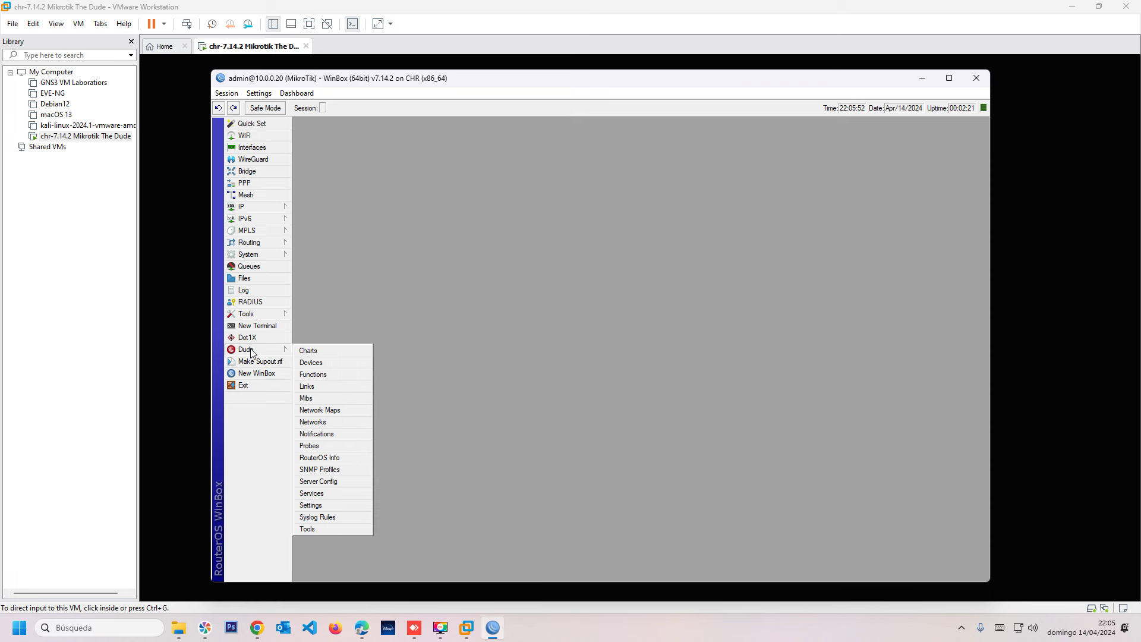
{"action": "left_click", "coordinate": [316, 506]}
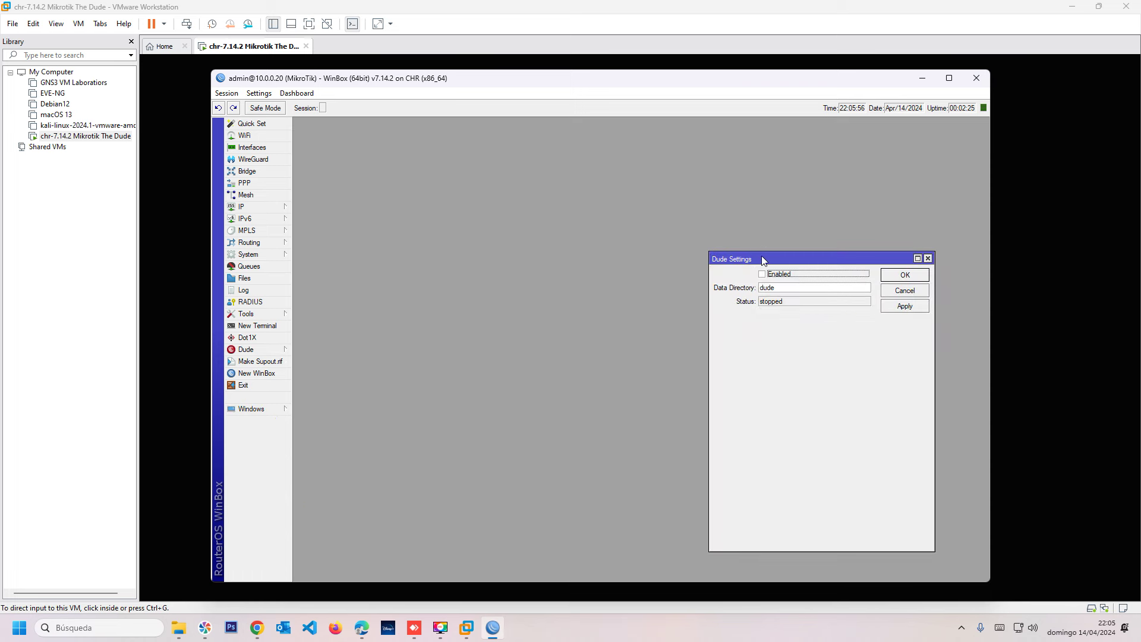